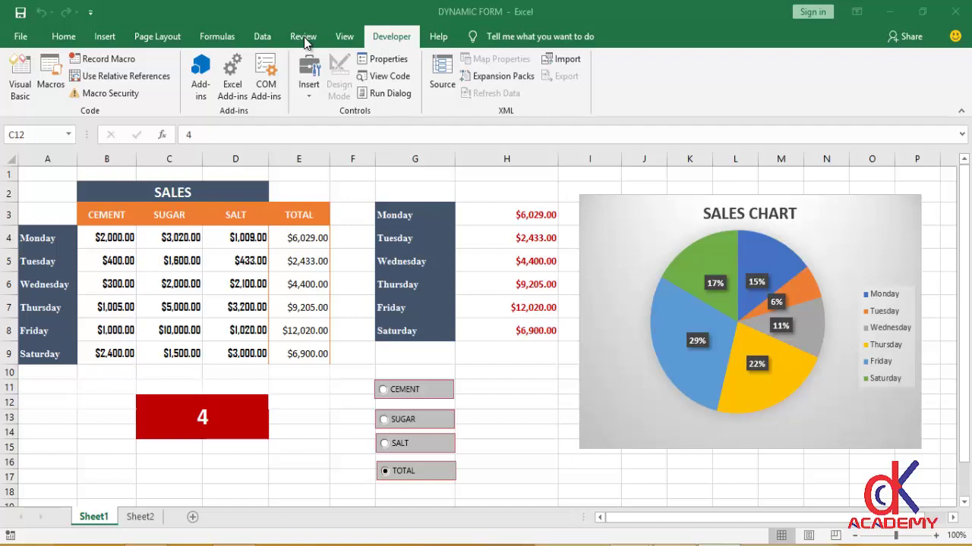
Turn on the Developer tab in Excel Options' Customize Ribbon settings.
click(15, 37)
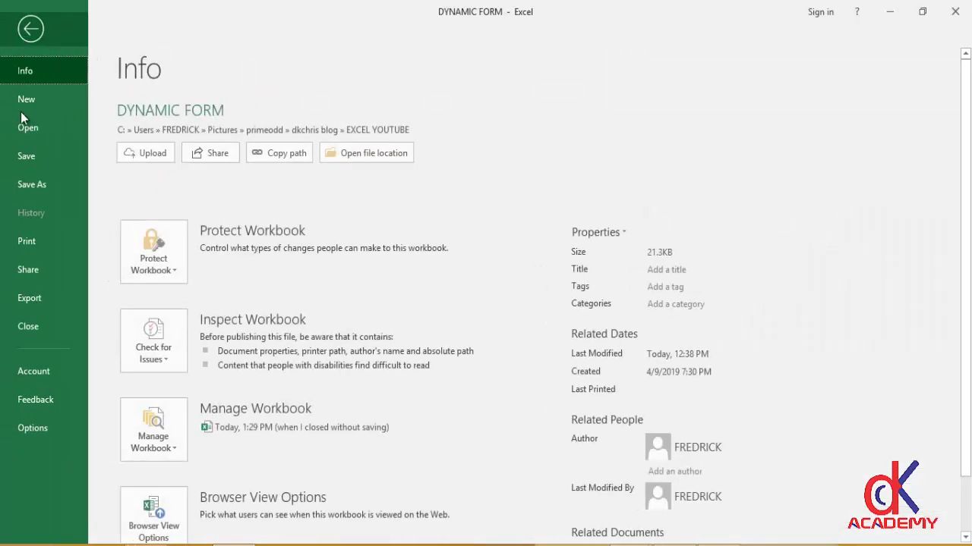
click(38, 426)
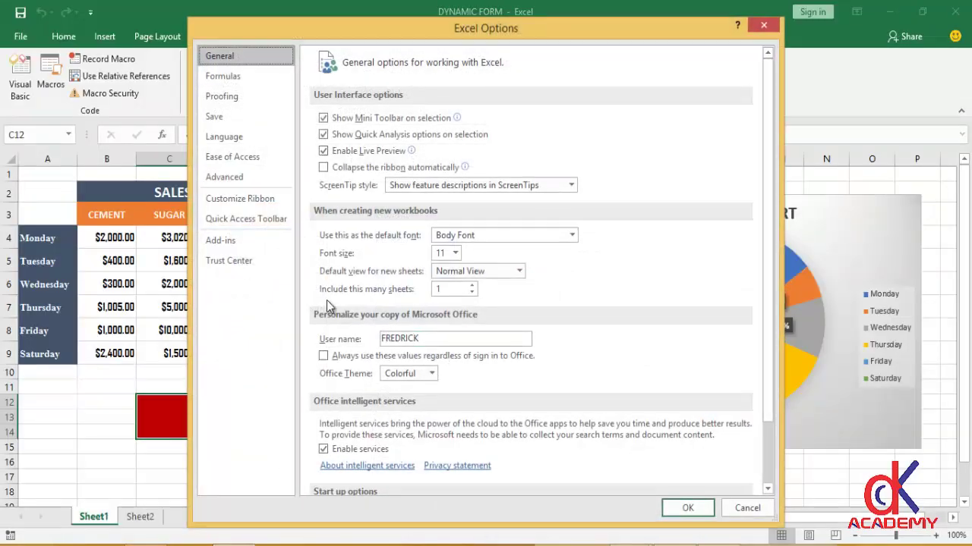
click(236, 202)
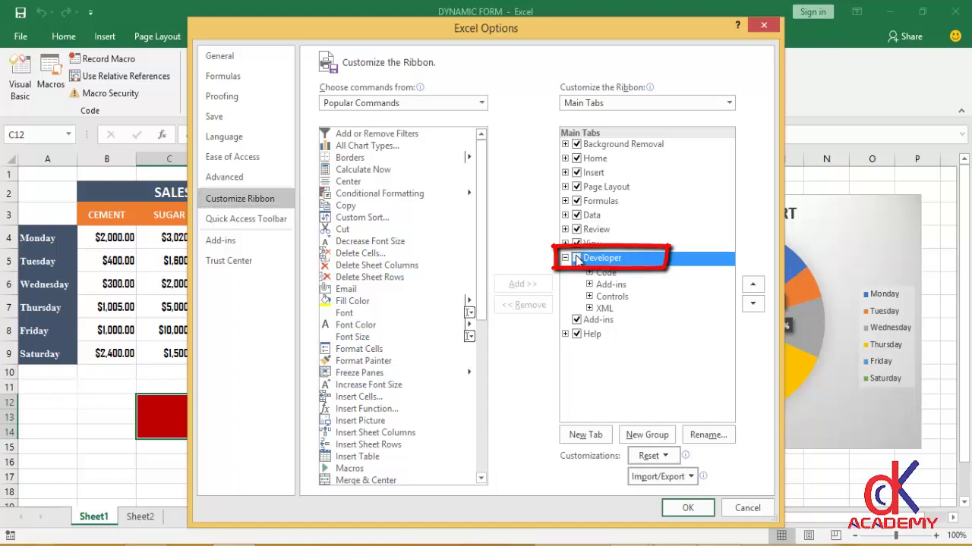
click(686, 509)
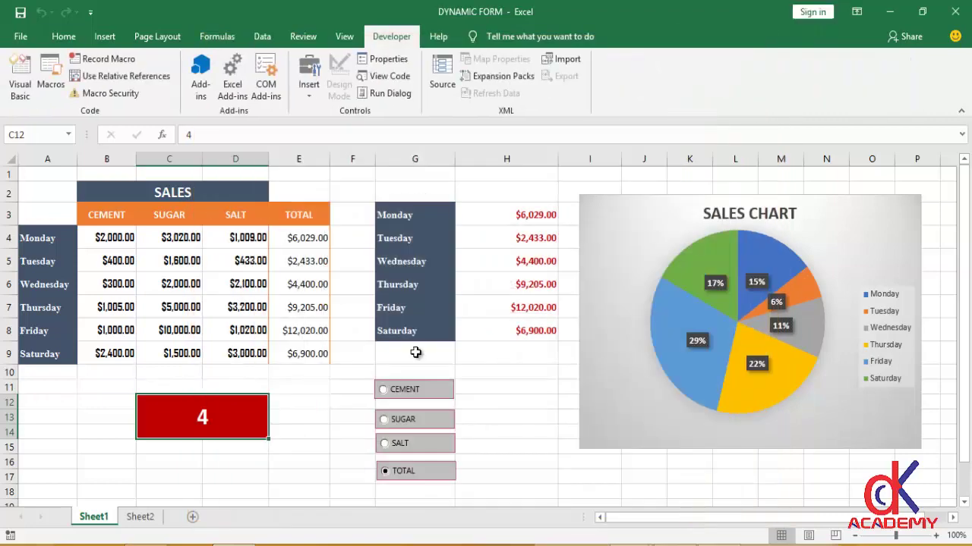
Cycle through CEMENT, SUGAR, SALT and TOTAL, ending on CEMENT so the linked cell reads 1.
click(384, 390)
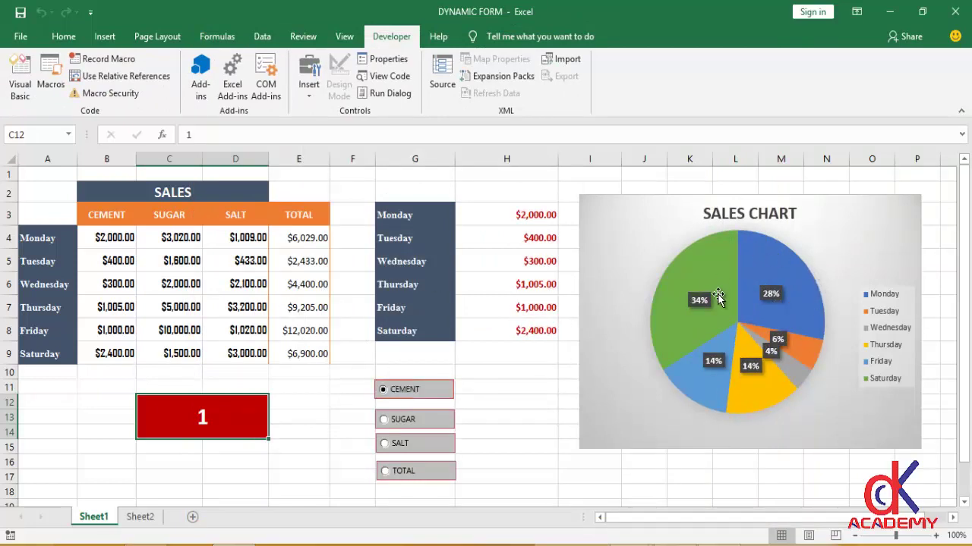
click(391, 422)
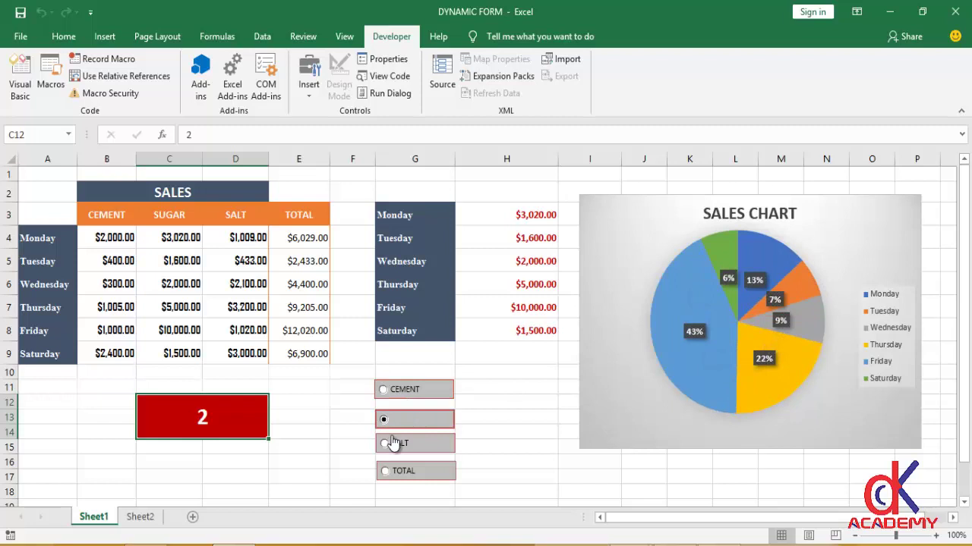
click(388, 445)
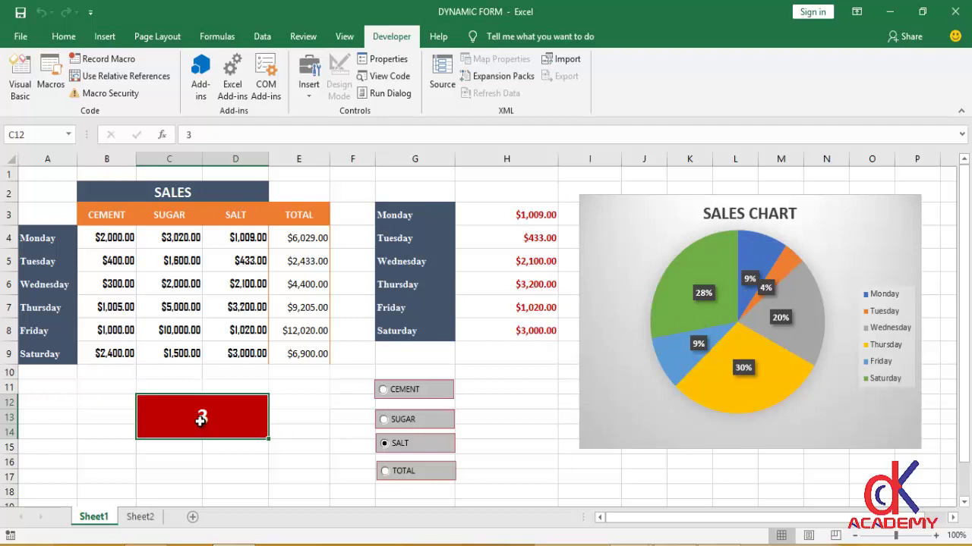
click(394, 476)
click(391, 448)
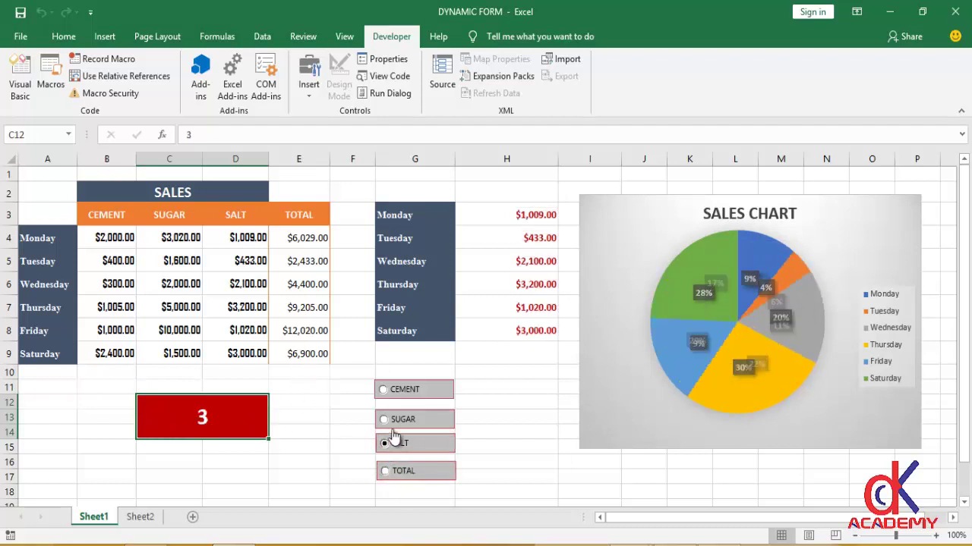
click(389, 421)
click(389, 393)
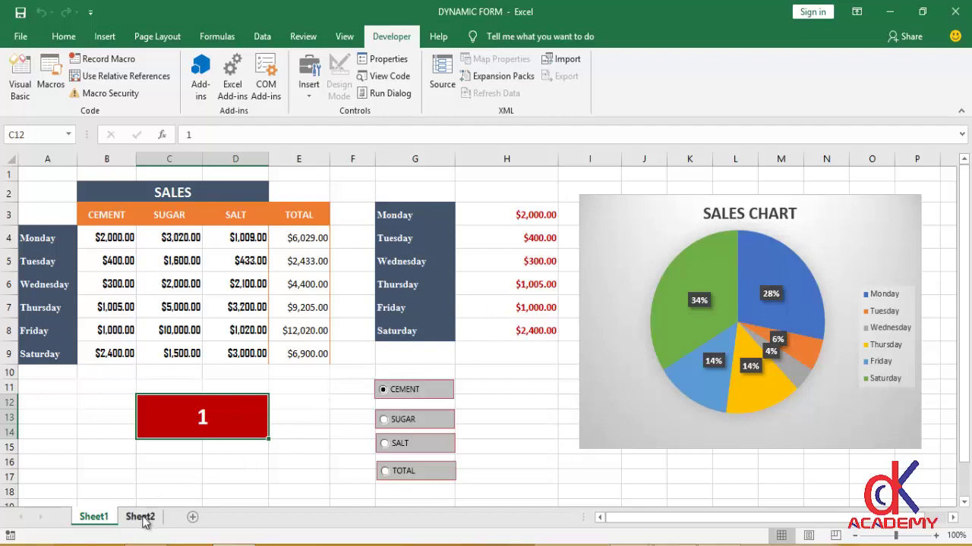
On Sheet2, paste =INDEX($B$4:$E$9,ROWS($B$4:B4),$C$12) into G13's formula bar.
click(142, 518)
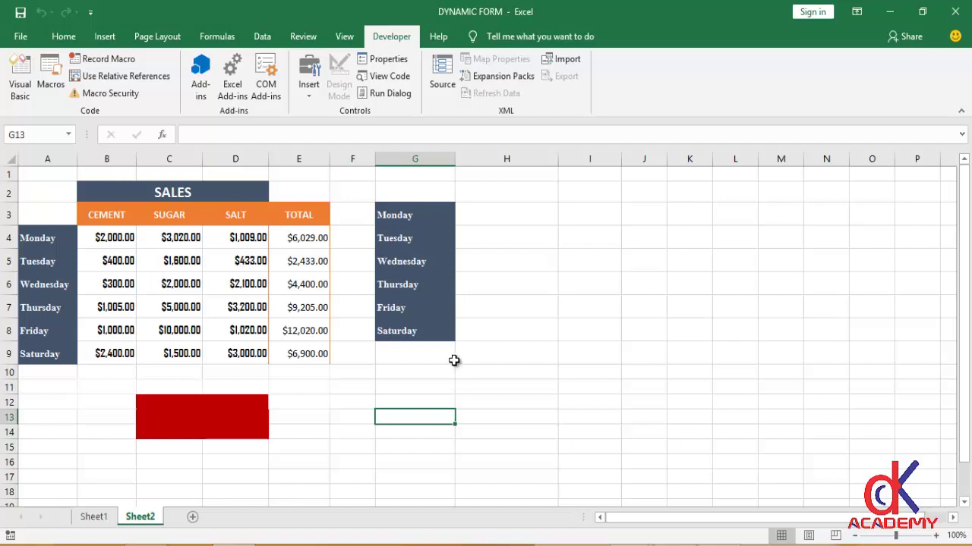
click(331, 134)
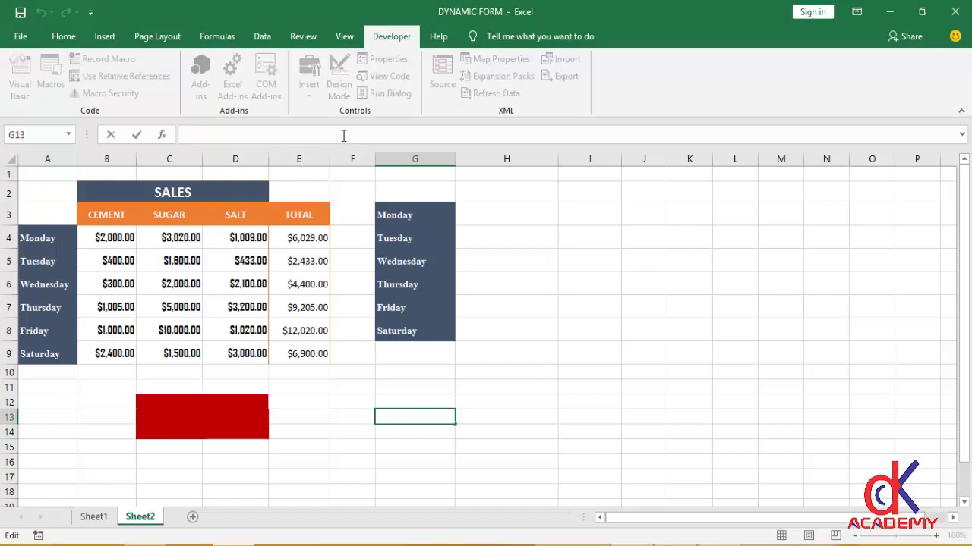
text(=INDEX($B$4:$E$9,ROWS($B$4:B4),$C$12))
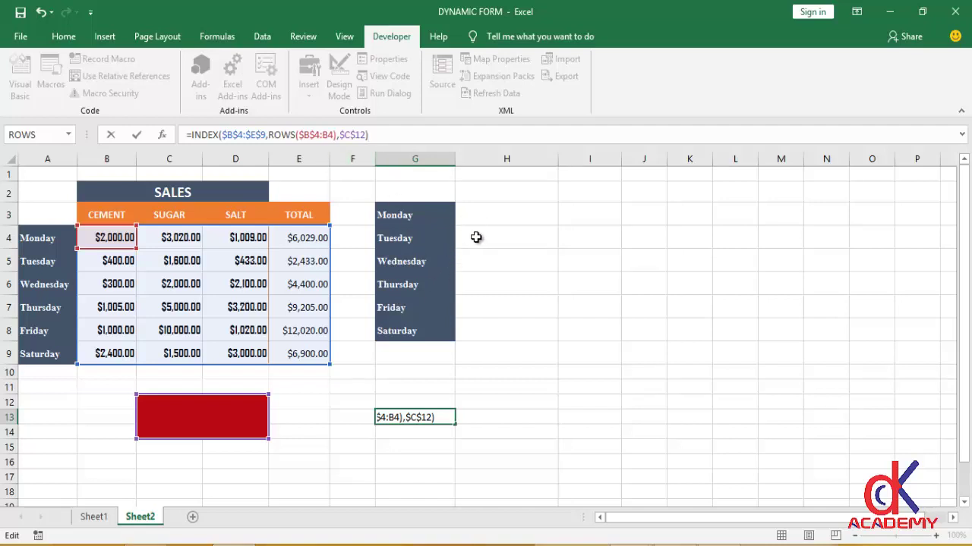
Cancel the G13 entry, paste the INDEX formula into H3 beside Monday, and reopen it for editing.
key(Escape)
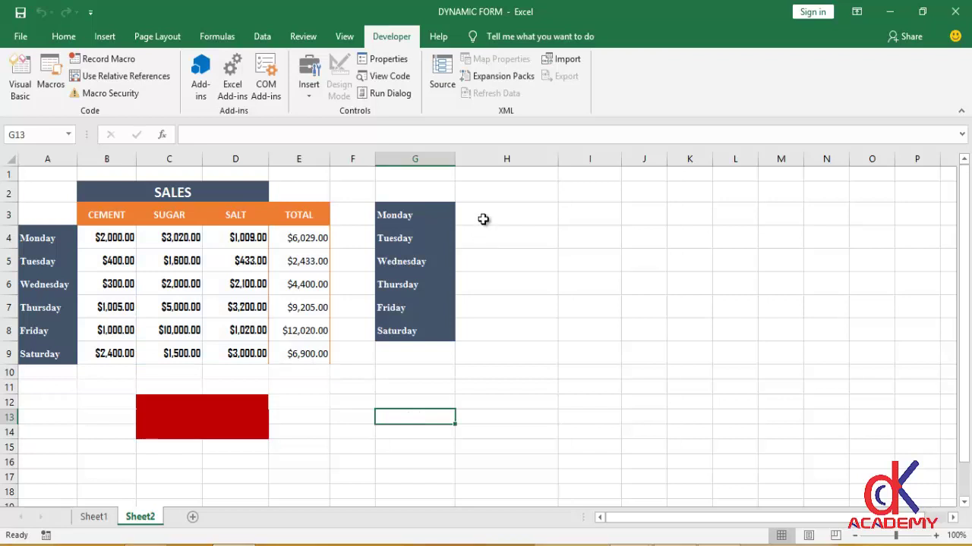
click(483, 218)
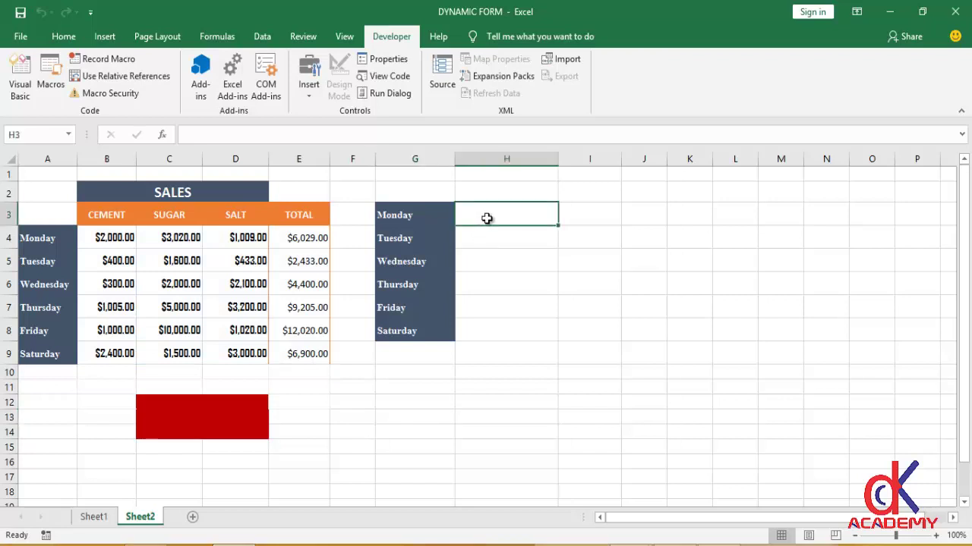
text(=INDEX($B$4:$E$9,ROWS($B$4:B4),$C$12))
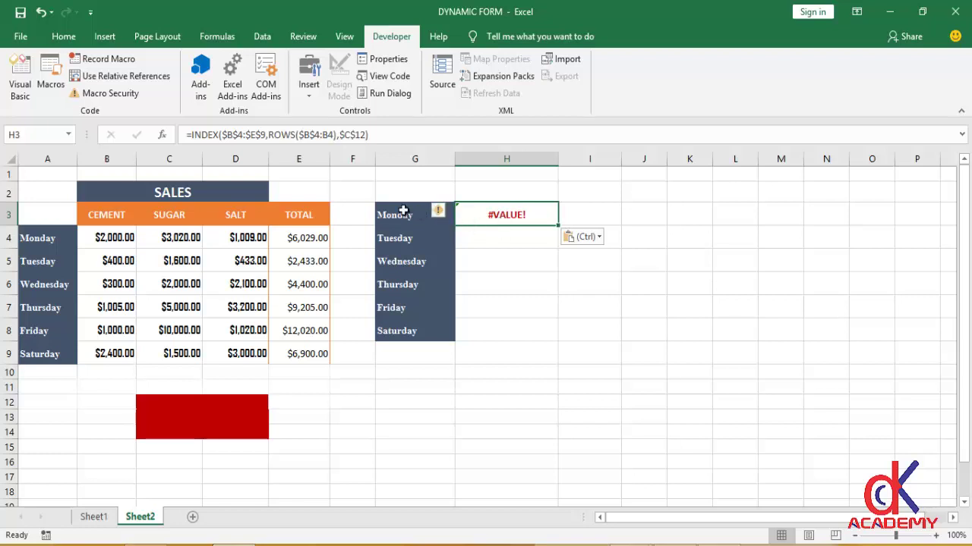
click(226, 134)
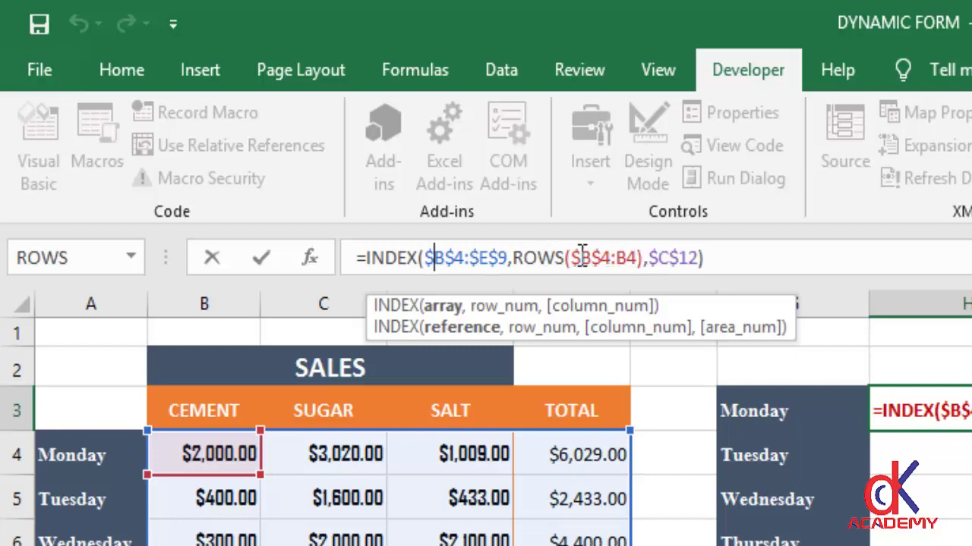
Walk through the ROWS($B$4:B4) and $C$12 arguments, then commit H3's formula, showing #VALUE!
drag(571, 257, 629, 258)
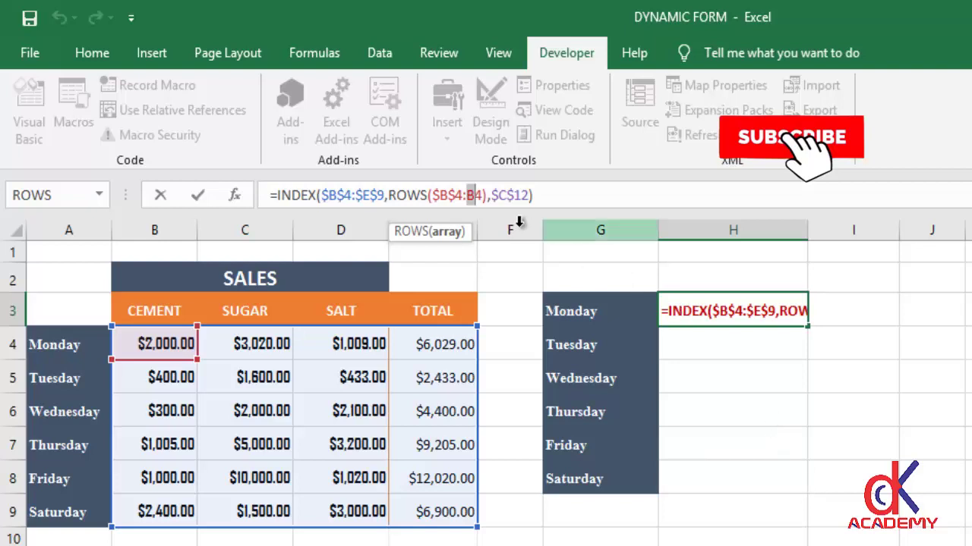
click(507, 196)
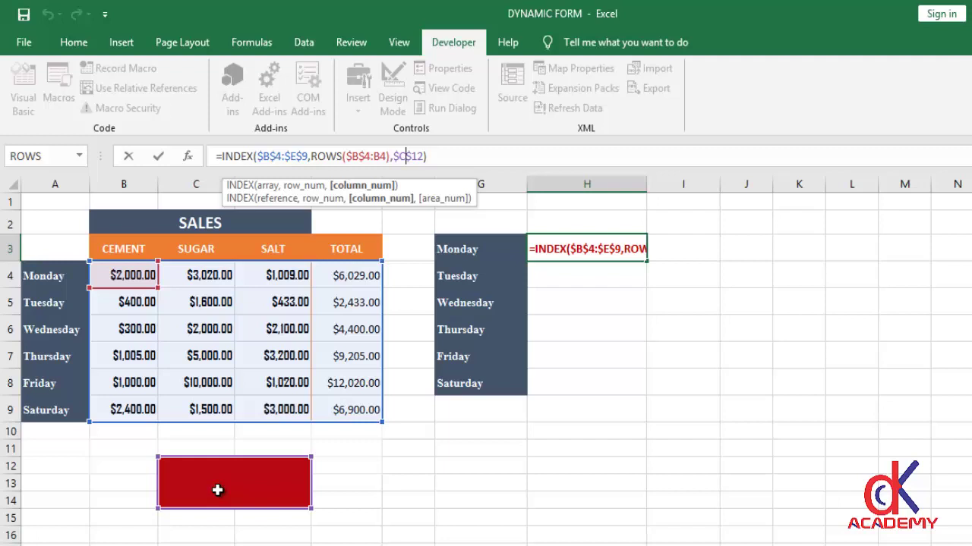
click(445, 455)
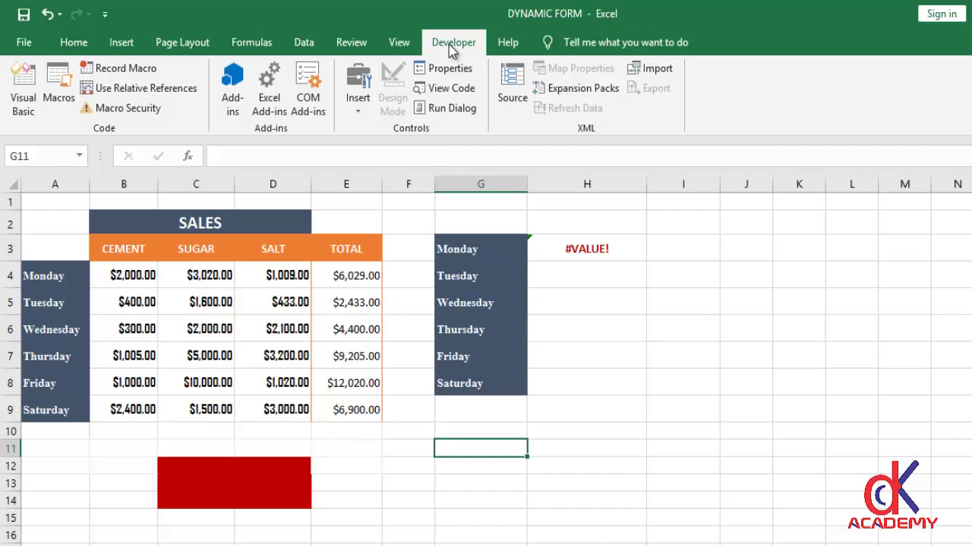
Draw a form-control option button, 'Option Button 1', near cell G13.
click(358, 112)
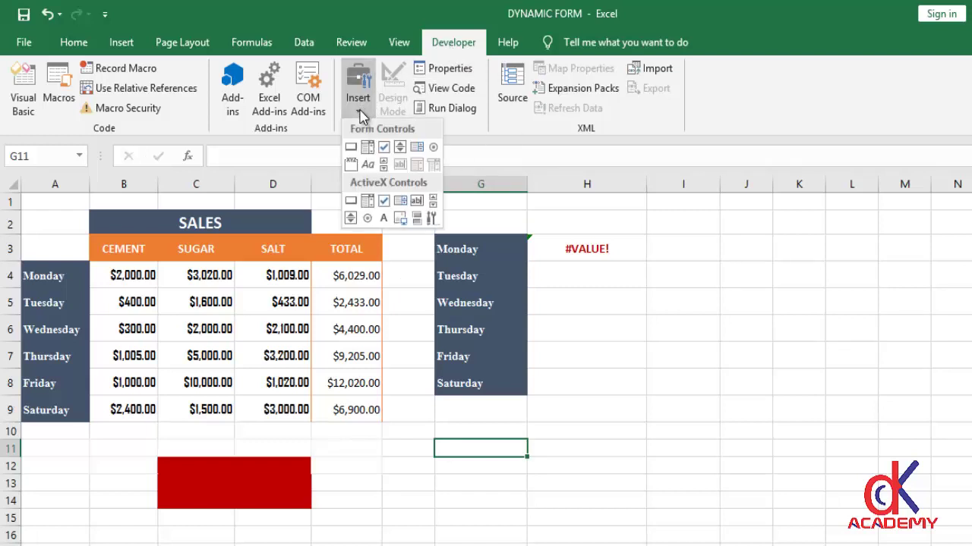
click(434, 149)
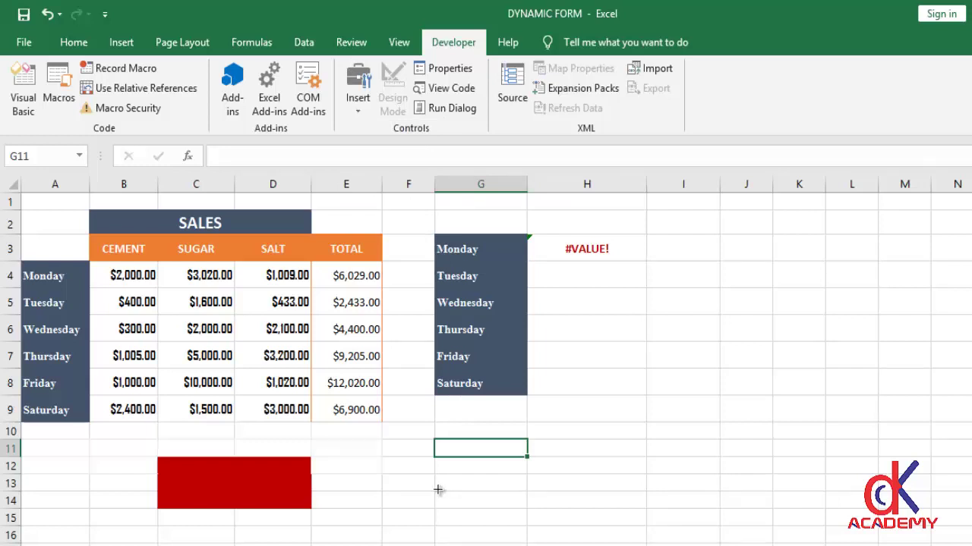
drag(430, 489, 528, 506)
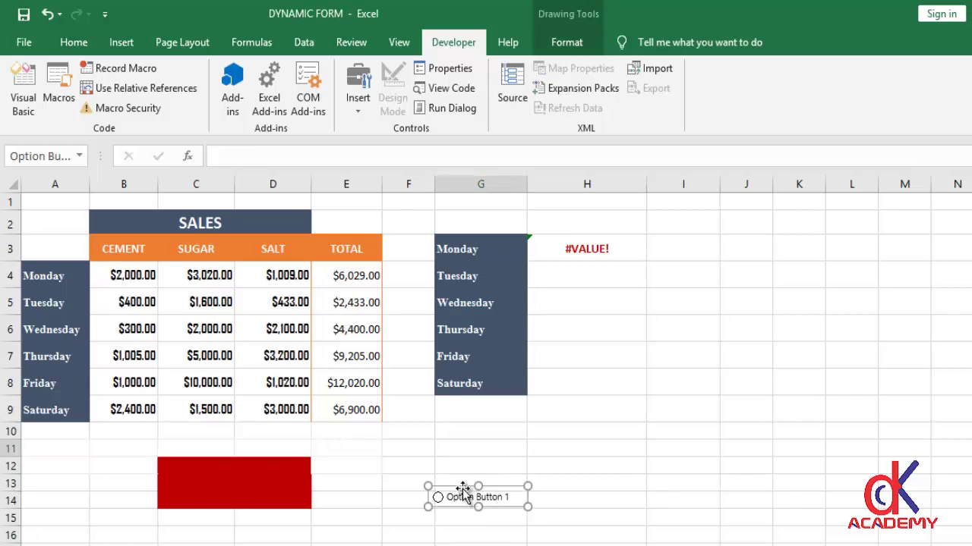
Move the option button up to row 11, duplicate it three times, and drop the fourth to row 15.
drag(462, 489, 456, 440)
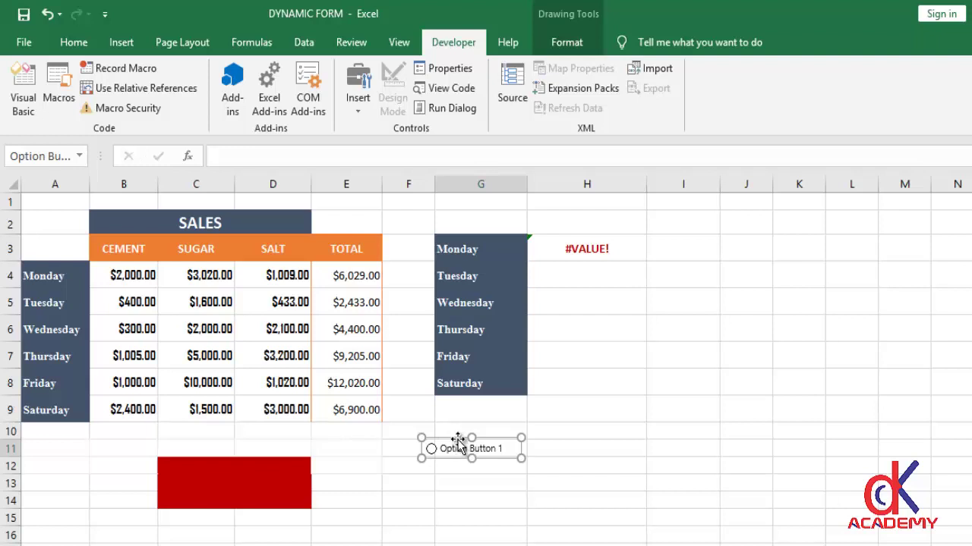
key(ctrl+d)
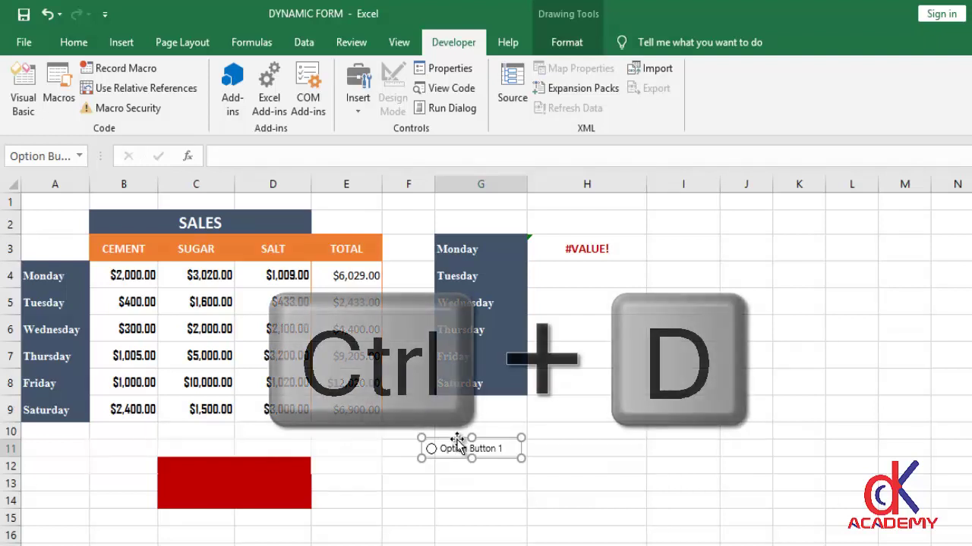
key(ctrl+d)
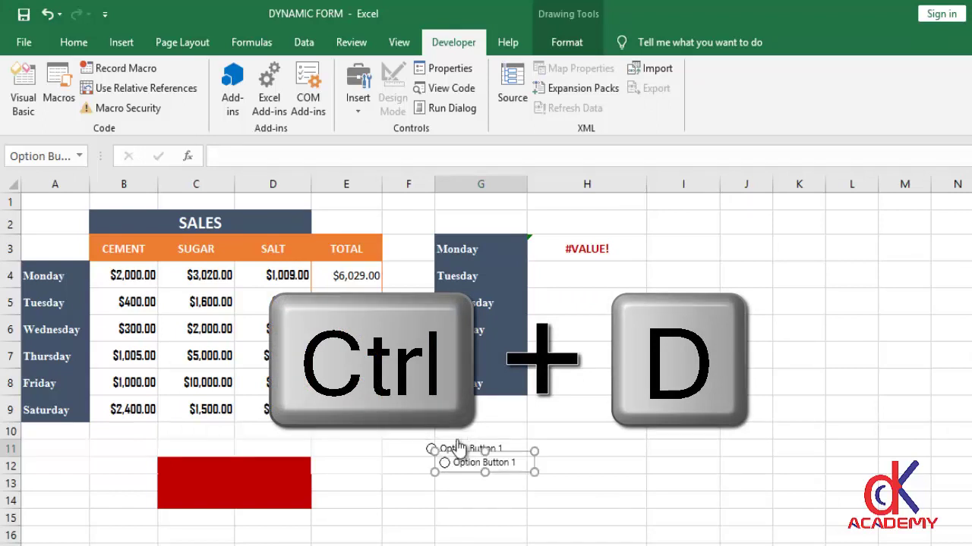
key(ctrl+d)
key(ctrl+d)
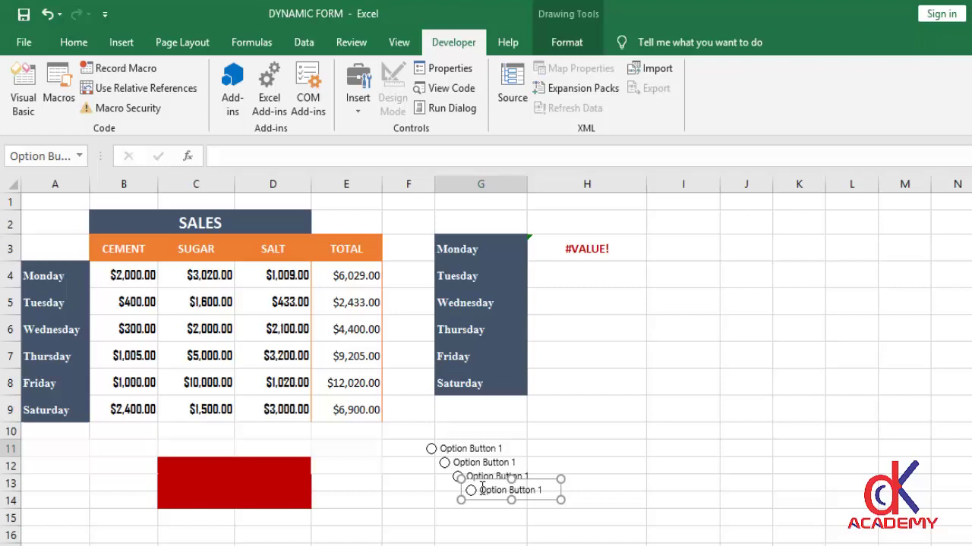
drag(489, 484, 437, 507)
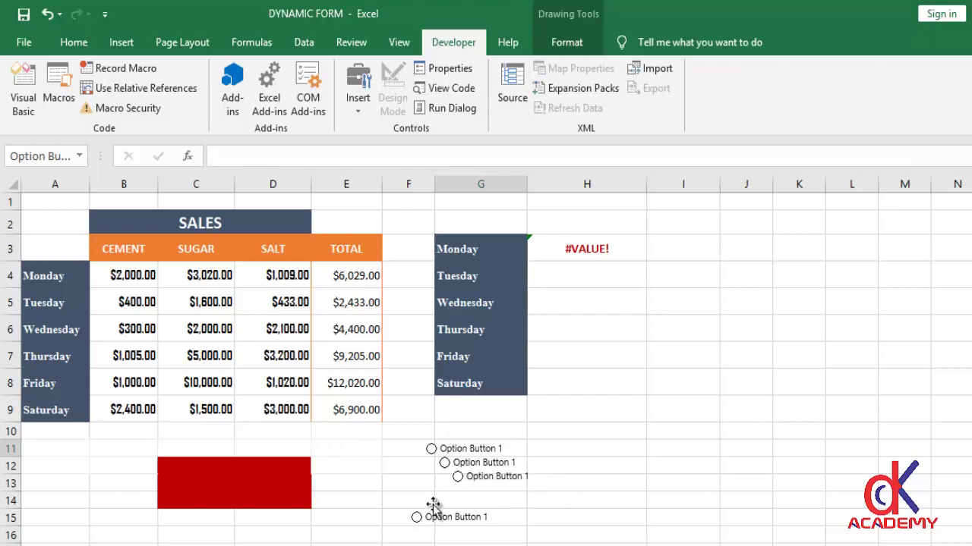
Replace each 'Option Button 1' label with CEMENT, SUGAR, SALT and TOTAL, then choose SALT.
click(474, 484)
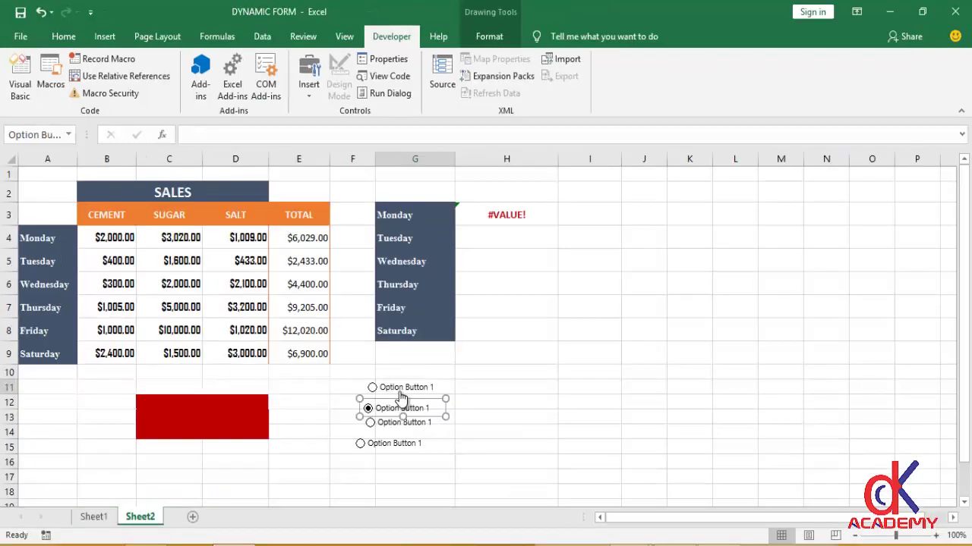
ctrl+click(405, 388)
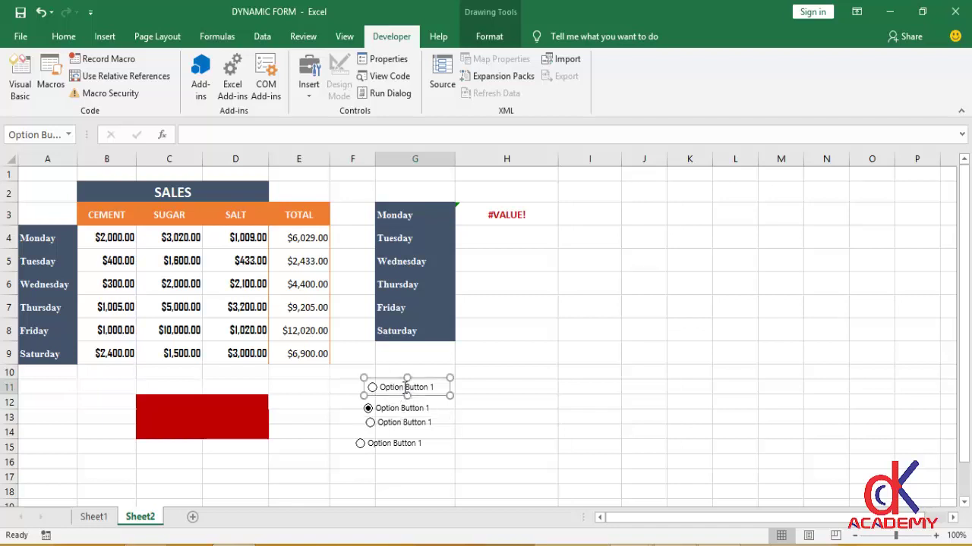
right_click(402, 388)
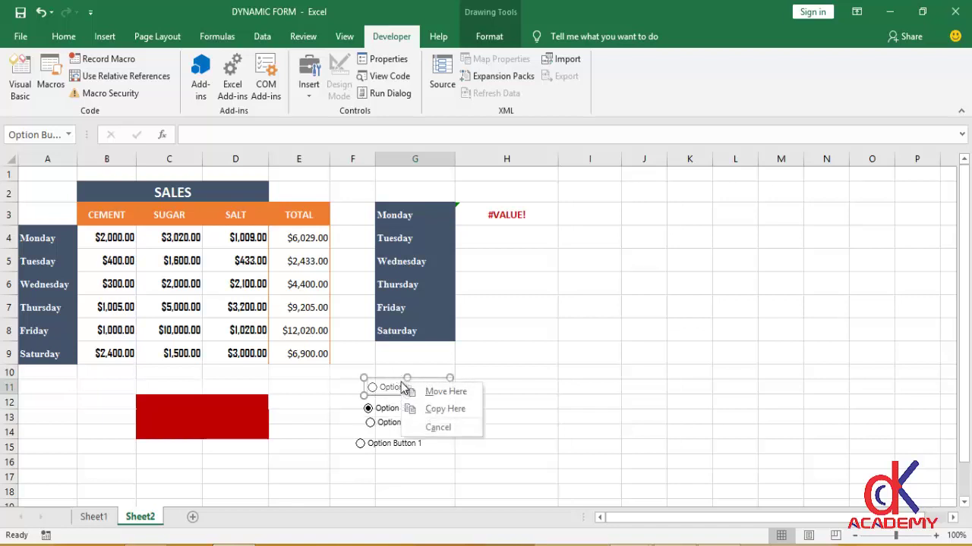
click(386, 387)
right_click(389, 390)
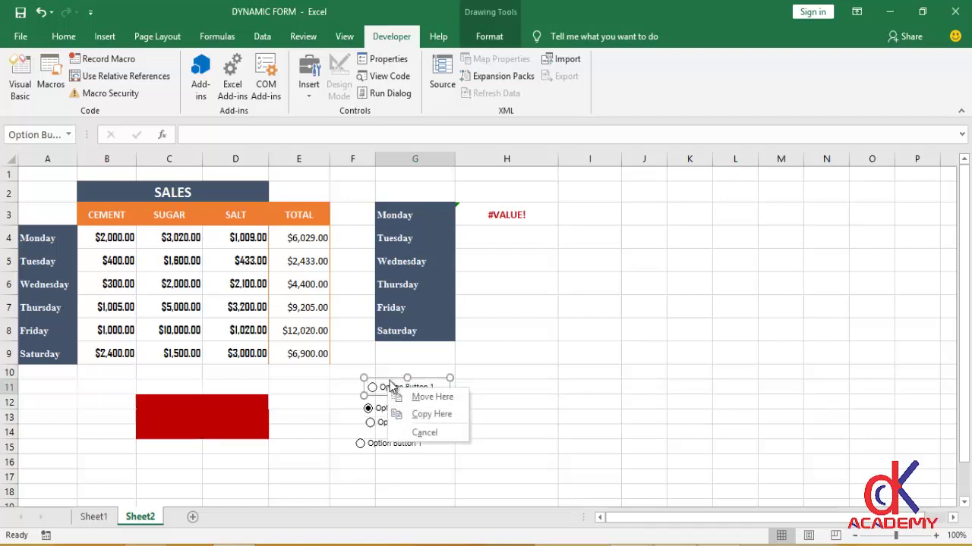
right_click(390, 382)
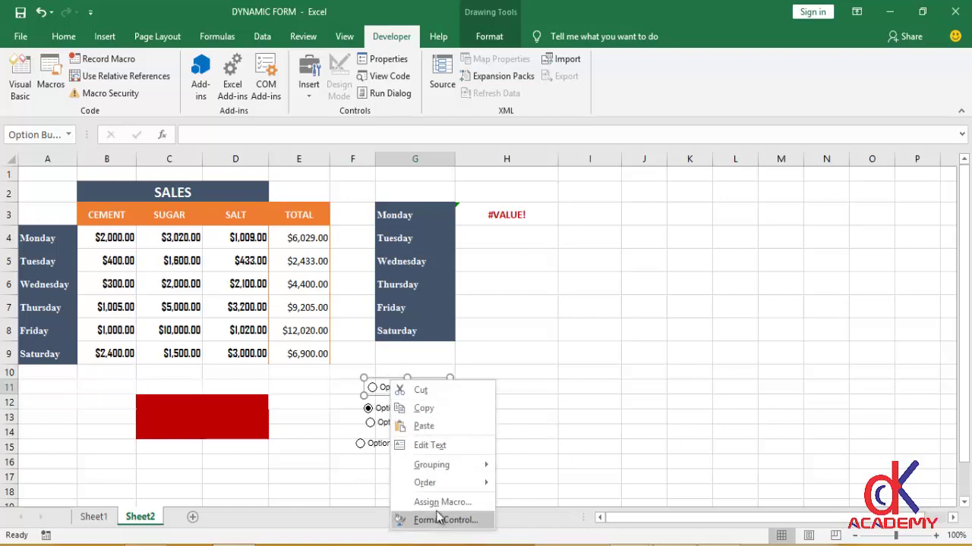
click(430, 445)
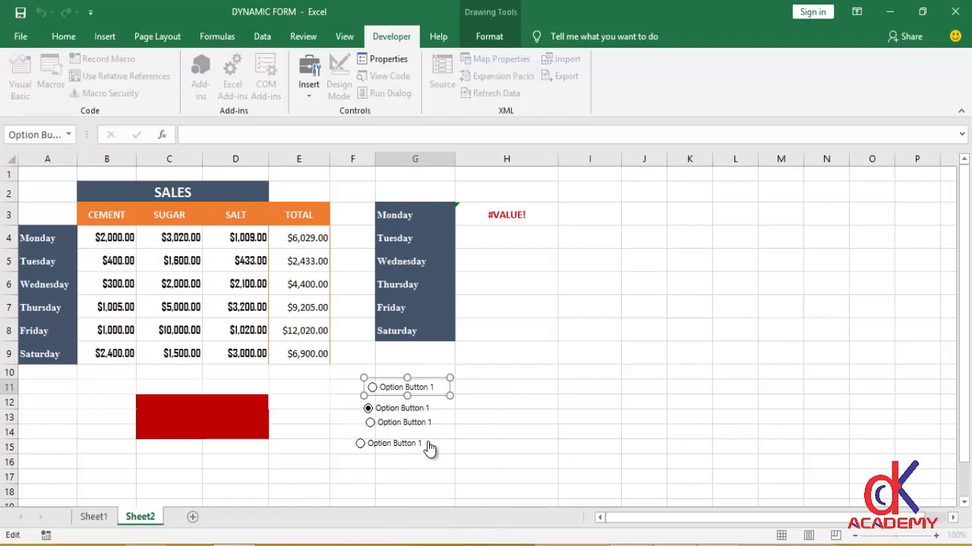
key(Delete)
key(Delete)
key(Delete)
key(Delete)
key(Delete)
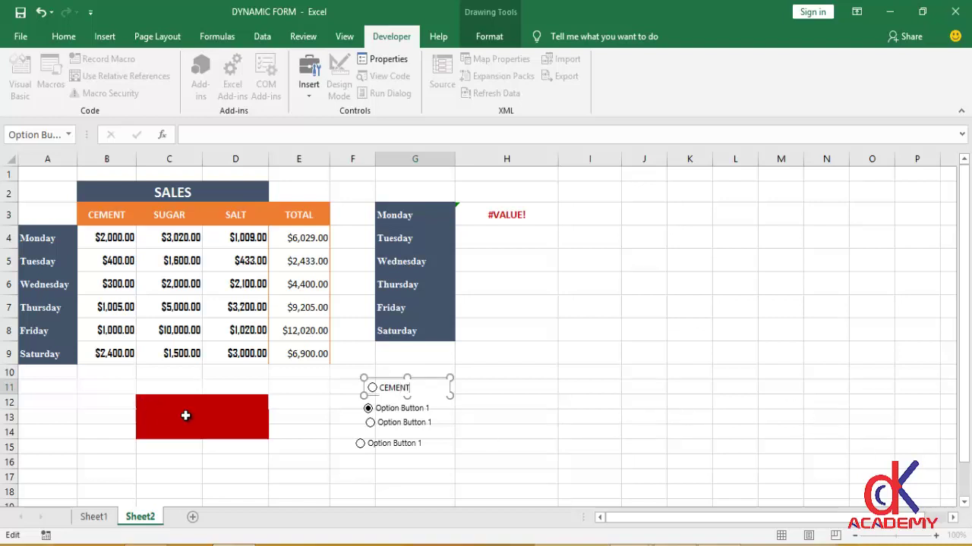
click(402, 409)
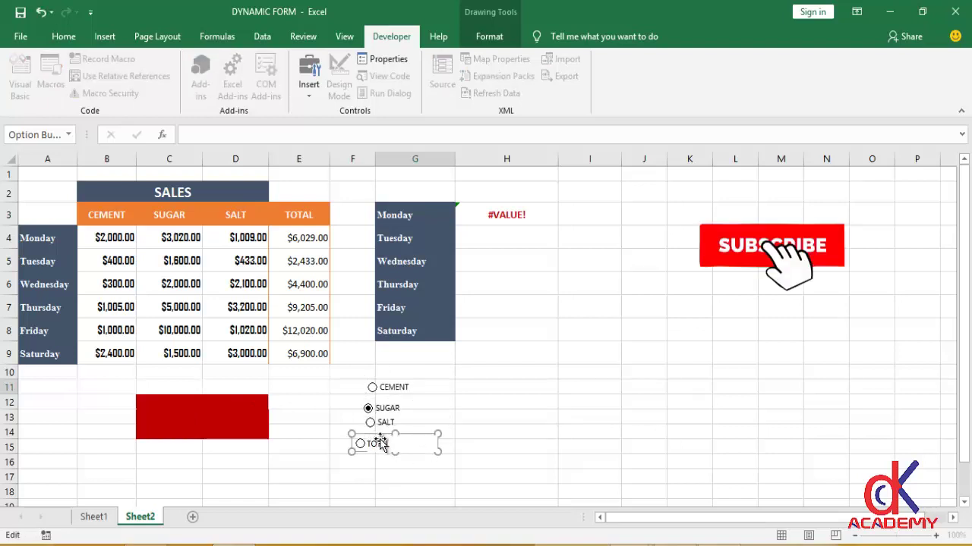
key(Escape)
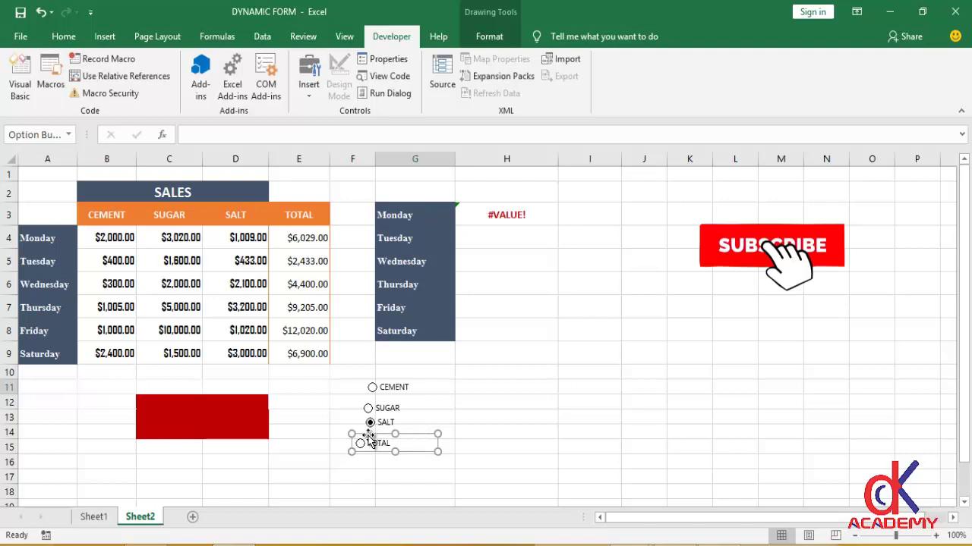
click(371, 421)
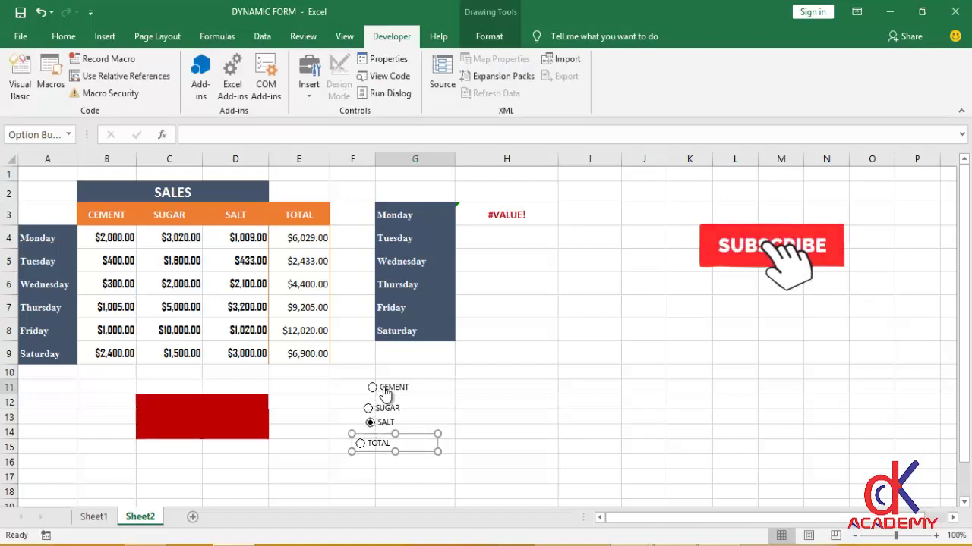
Set the CEMENT button's Format Control cell link to $C$12 and confirm.
right_click(384, 387)
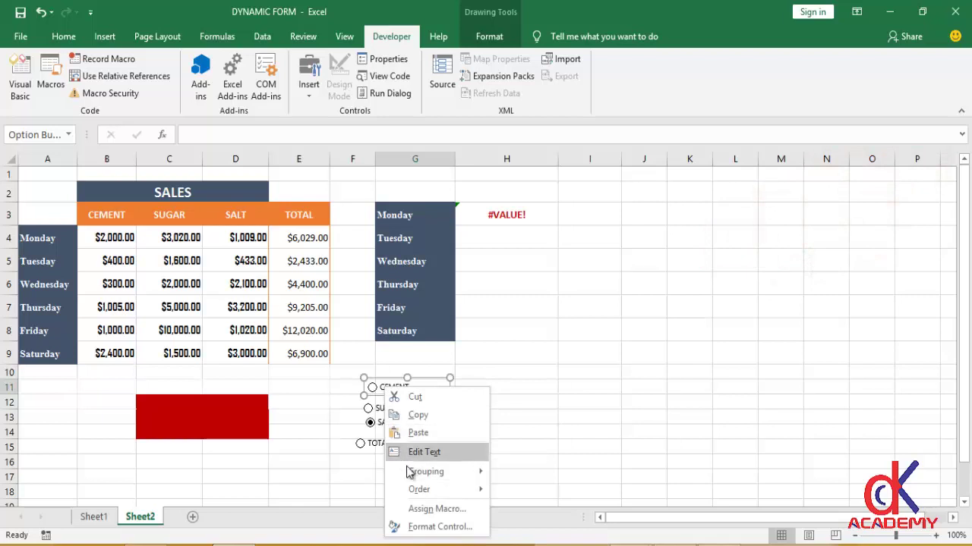
click(431, 527)
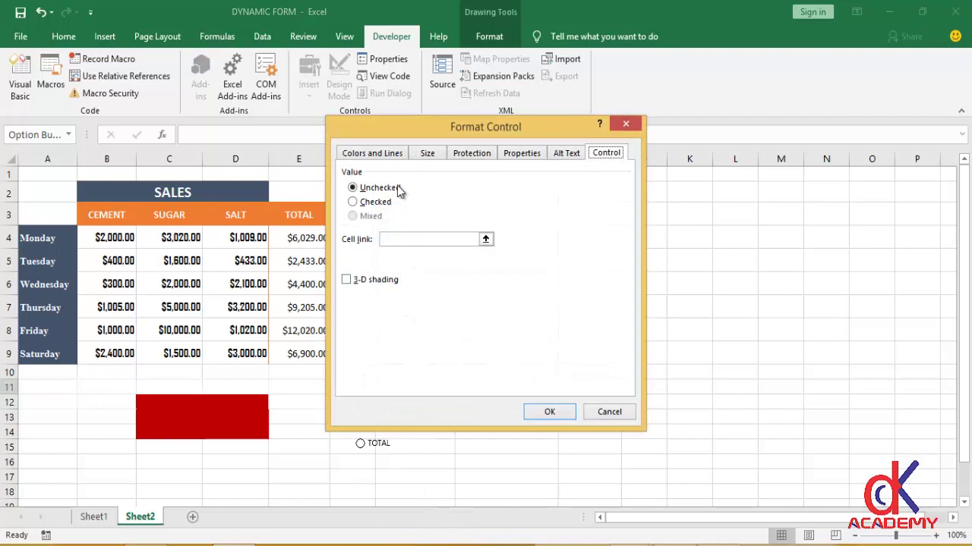
drag(389, 131, 490, 102)
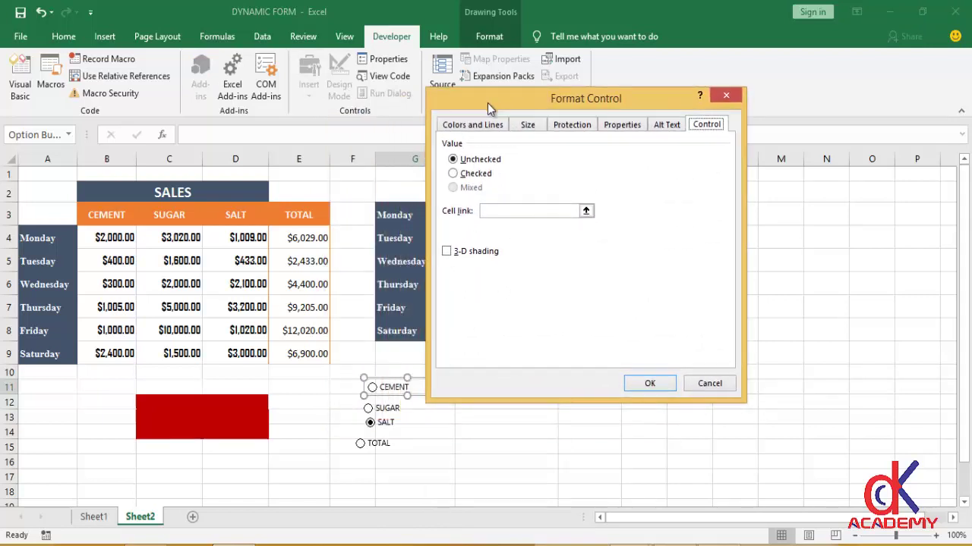
click(513, 214)
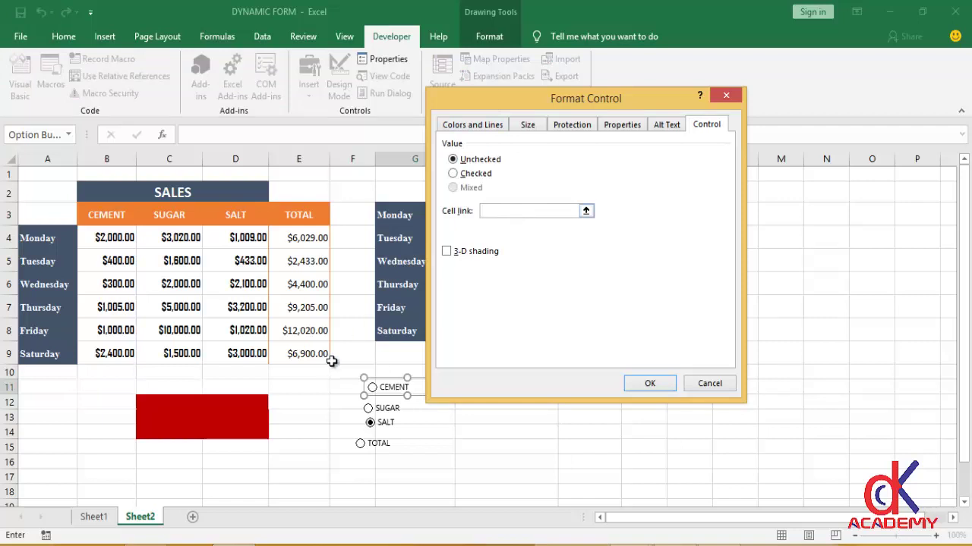
click(204, 421)
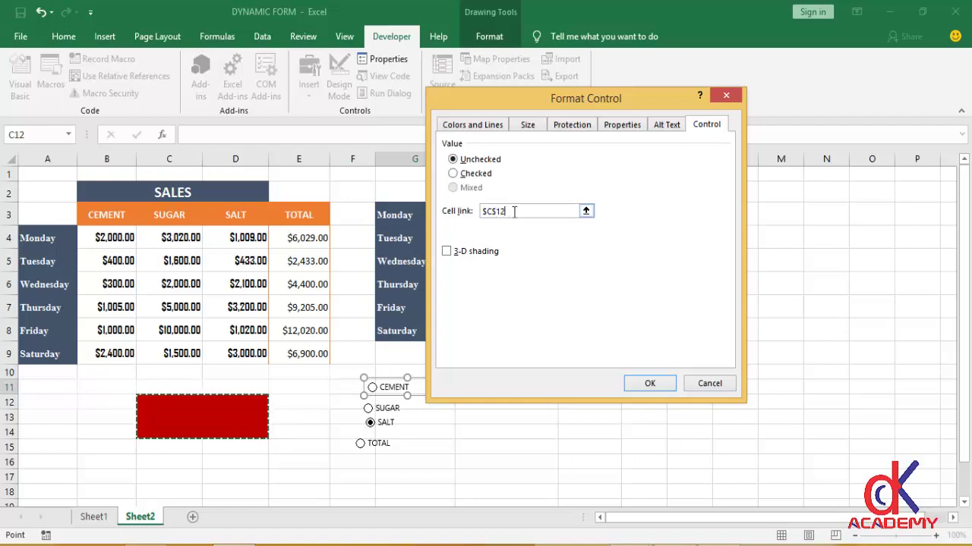
click(650, 384)
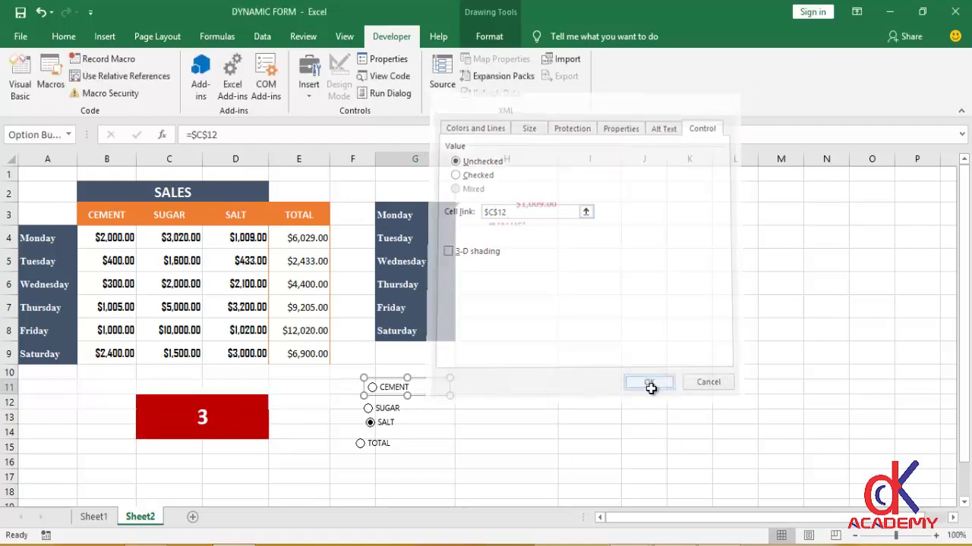
ctrl+click(439, 426)
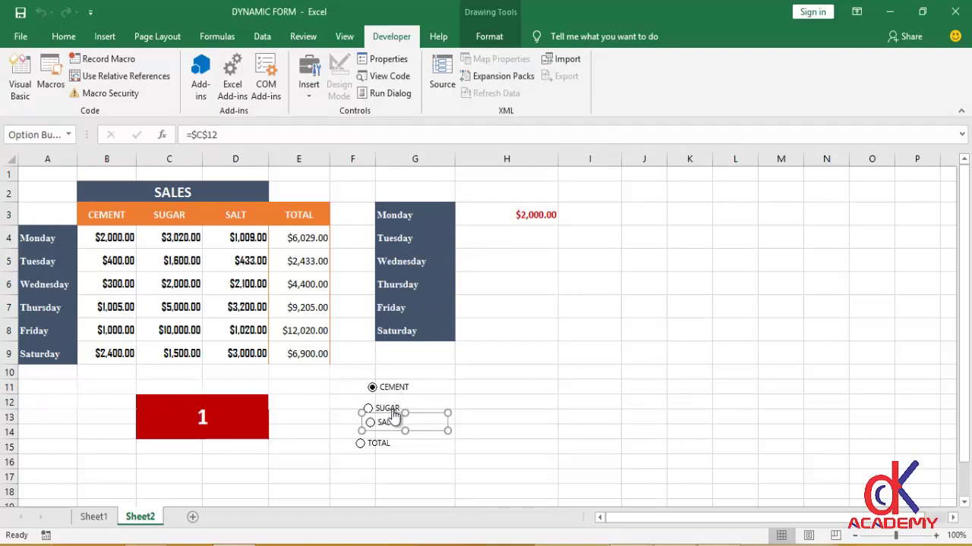
Switch between SUGAR, SALT and TOTAL, ending on SUGAR so C12 reads 2.
click(394, 414)
ctrl+click(385, 441)
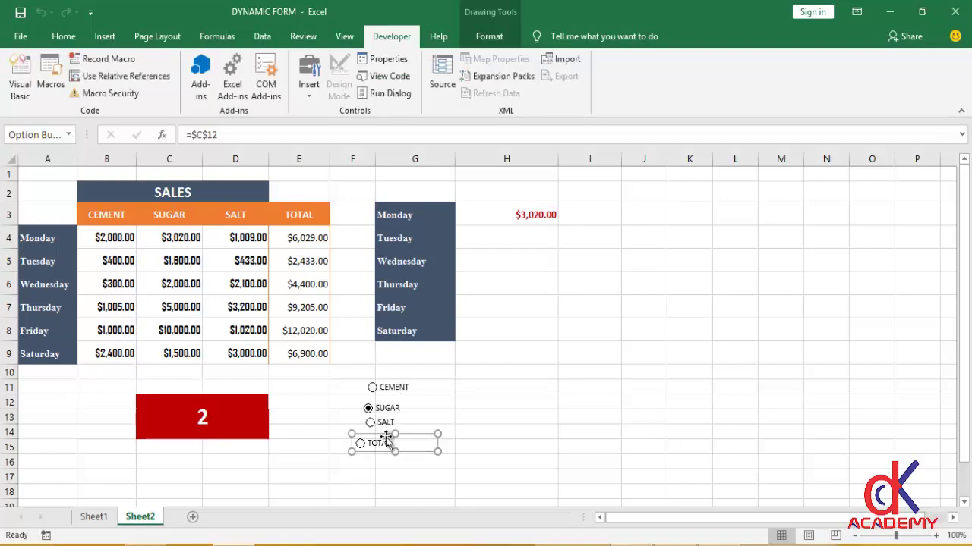
click(386, 430)
click(365, 446)
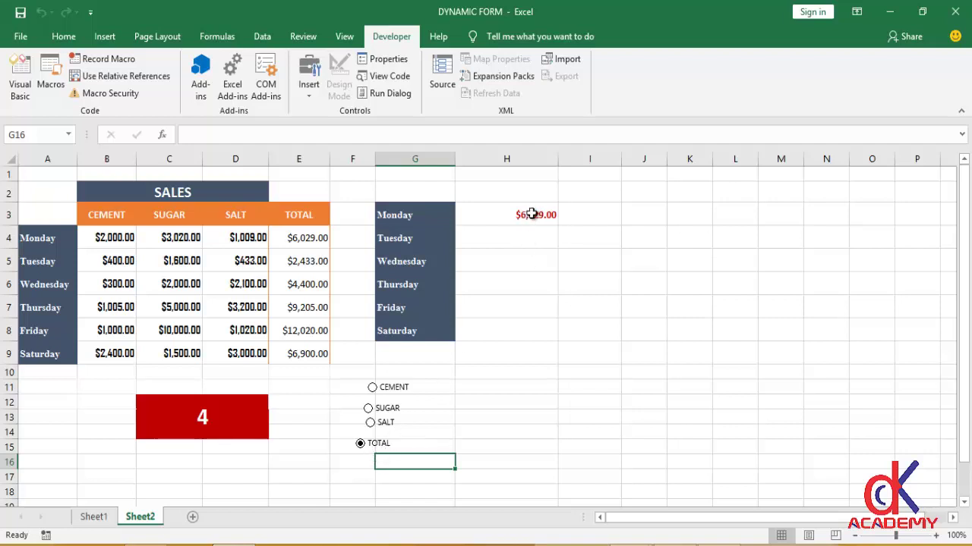
click(372, 411)
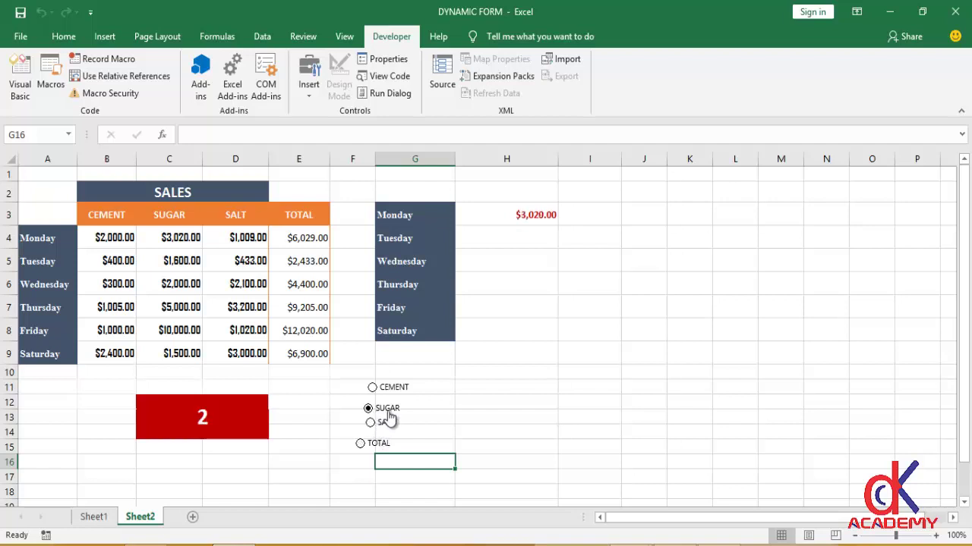
Nudge the SUGAR button a few pixels right into line, then select H3.
right_click(389, 416)
click(383, 408)
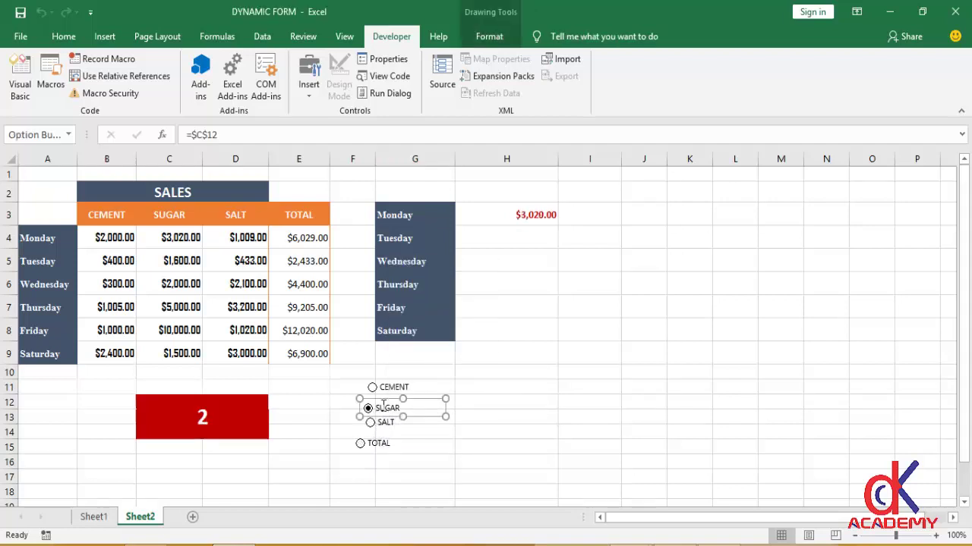
drag(375, 400, 381, 400)
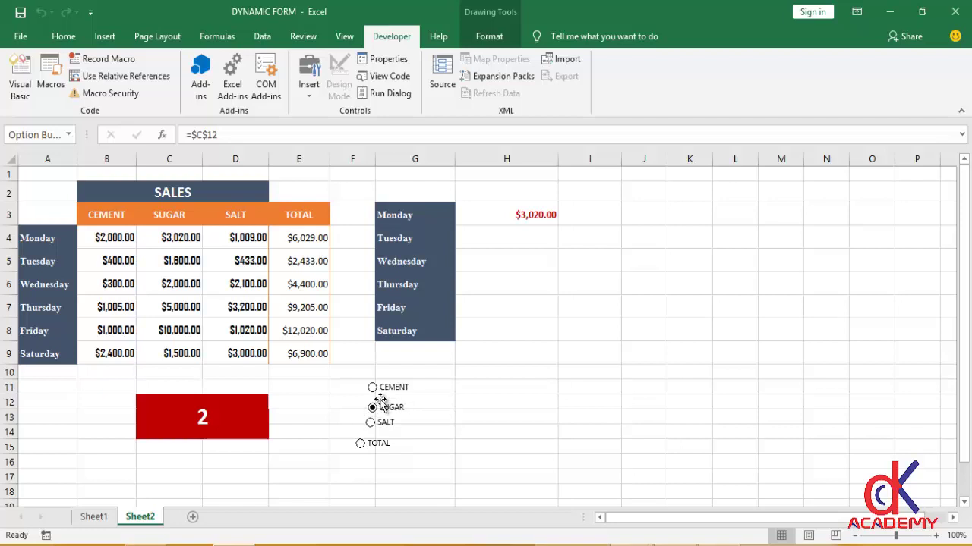
click(380, 400)
click(523, 216)
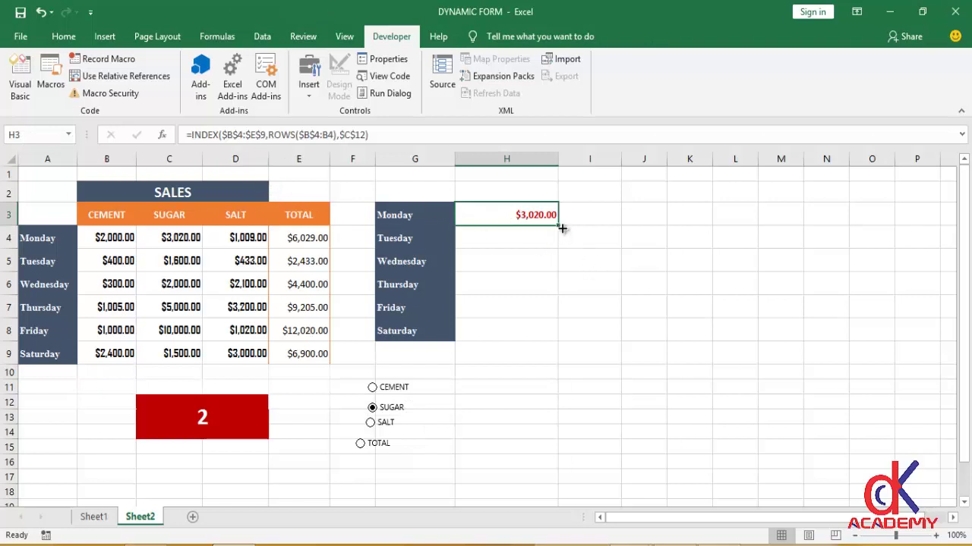
Fill H3's formula down to H8, test CEMENT, SALT and TOTAL, and select G3:H8.
drag(560, 226, 555, 342)
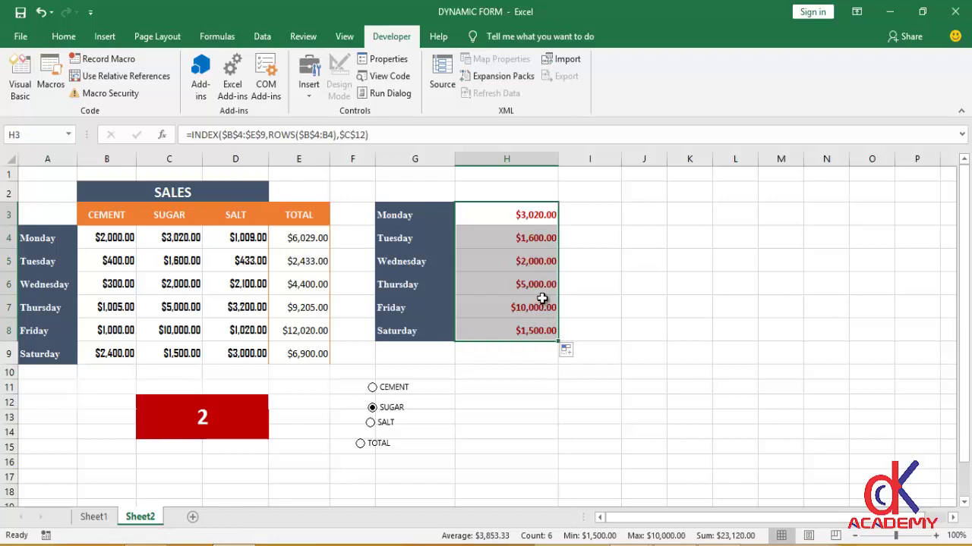
click(541, 299)
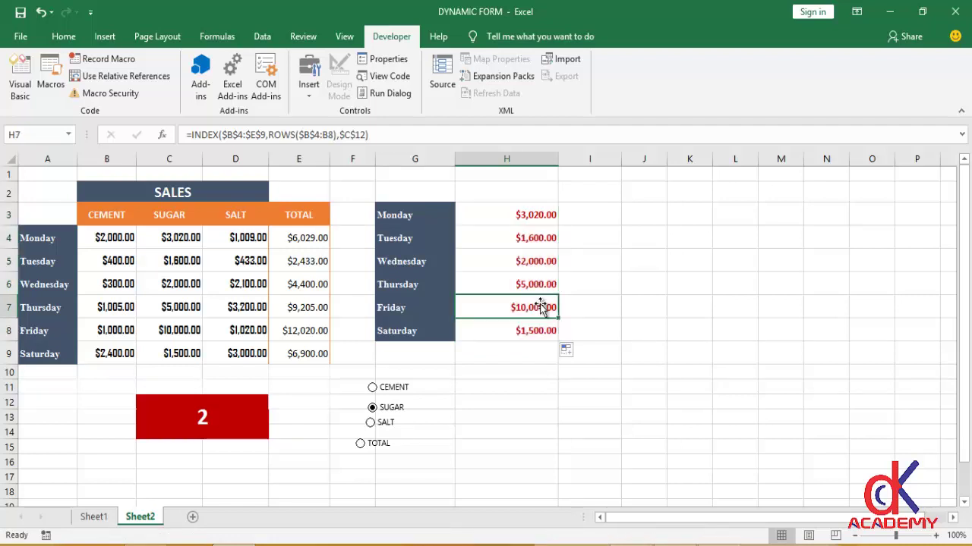
click(373, 390)
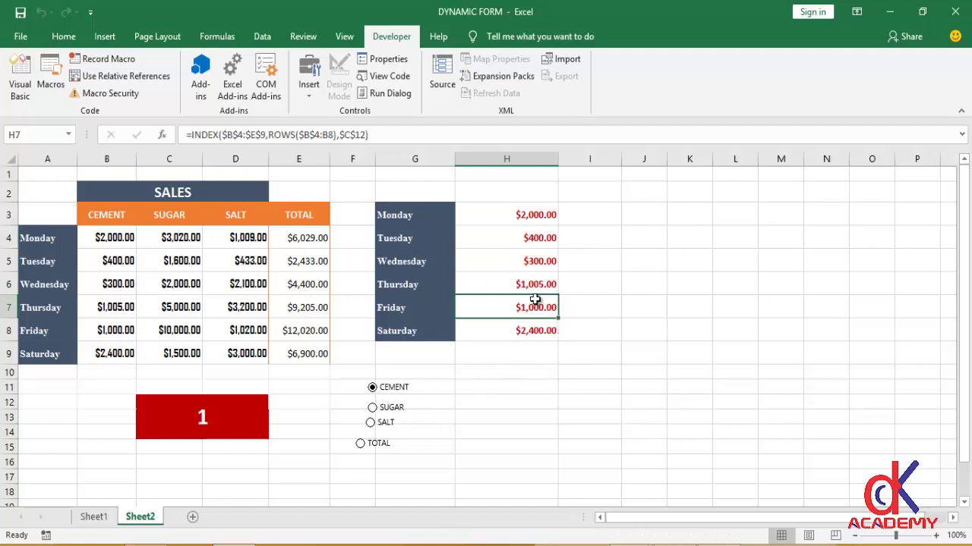
click(371, 423)
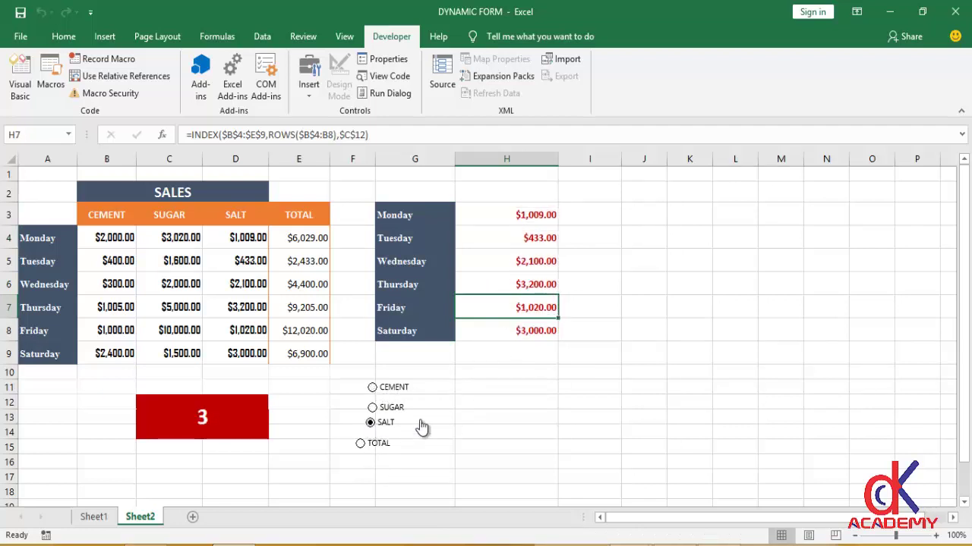
click(360, 444)
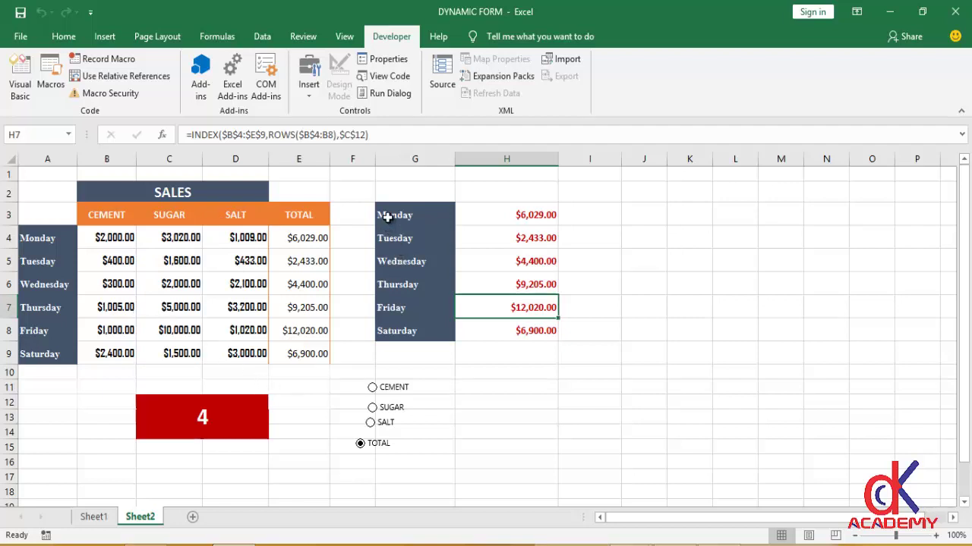
drag(389, 215, 533, 332)
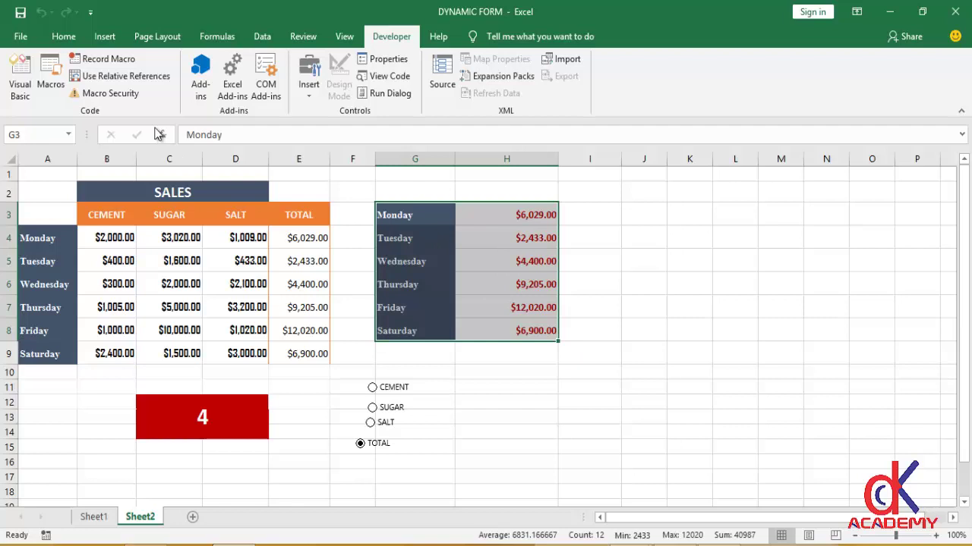
Insert a 2-D pie chart of the G3:H8 day totals and place it over columns J–P.
click(61, 38)
click(104, 37)
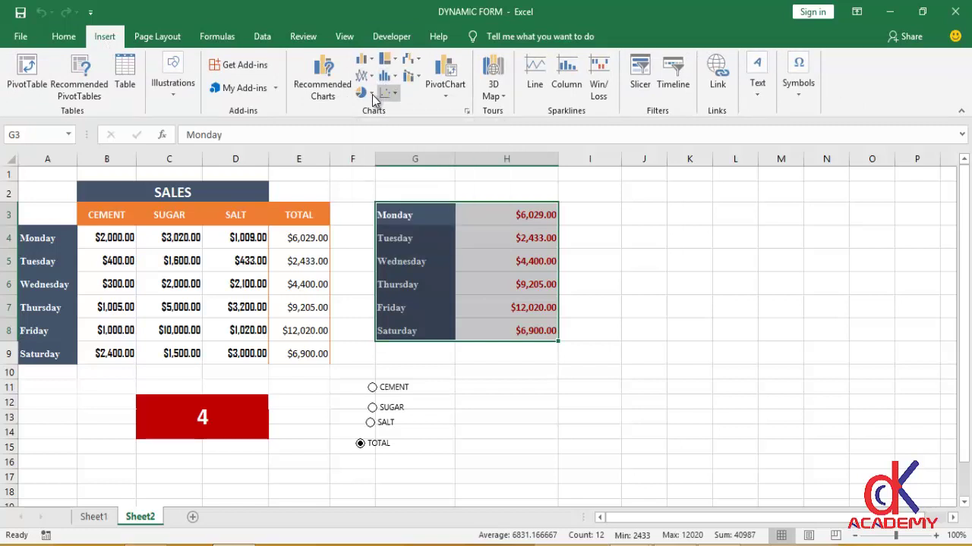
click(371, 92)
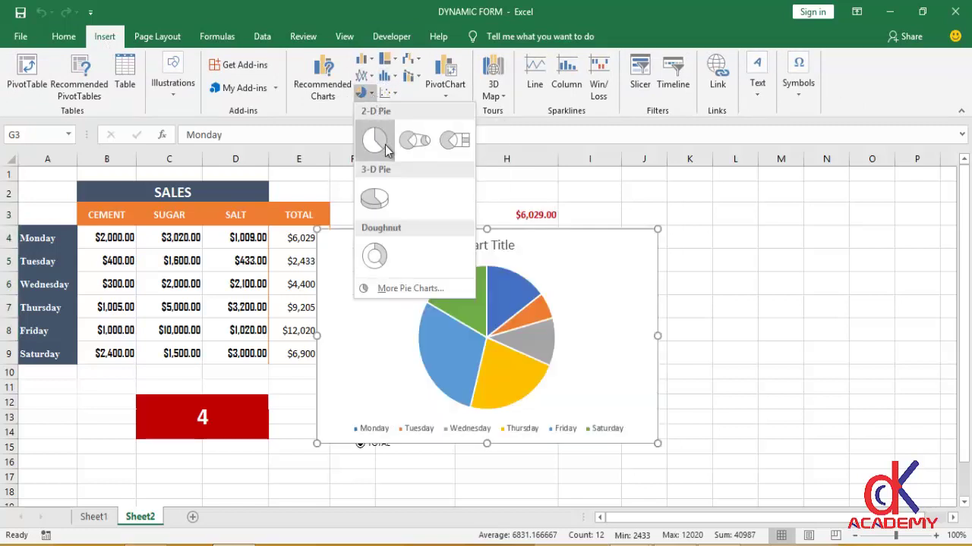
click(375, 141)
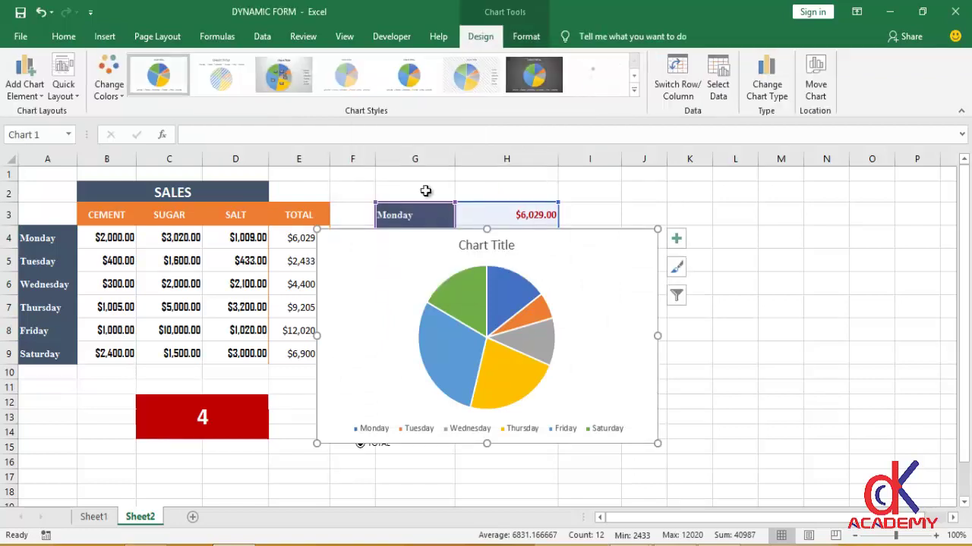
drag(432, 262, 707, 244)
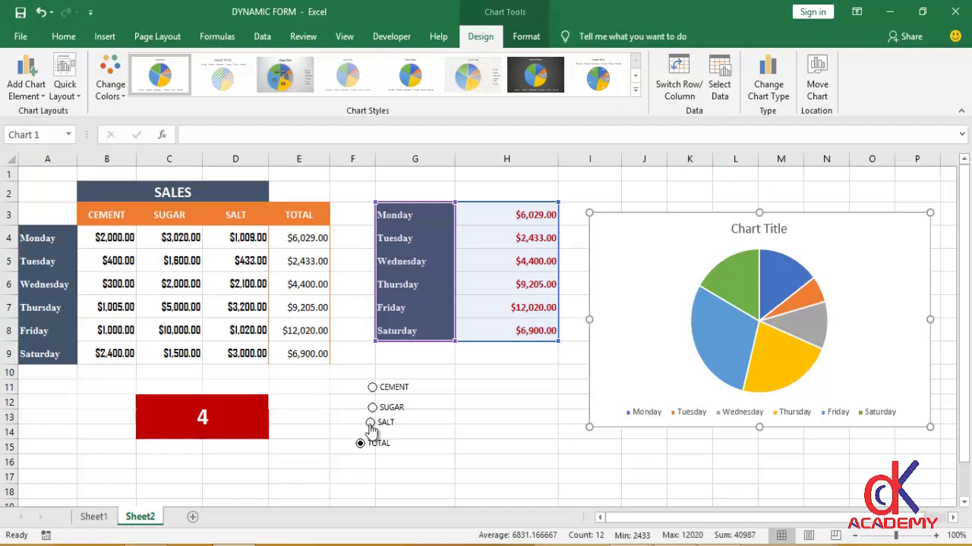
Choose SALT, then CEMENT, so C12 reads 1, and select cell H3.
click(369, 425)
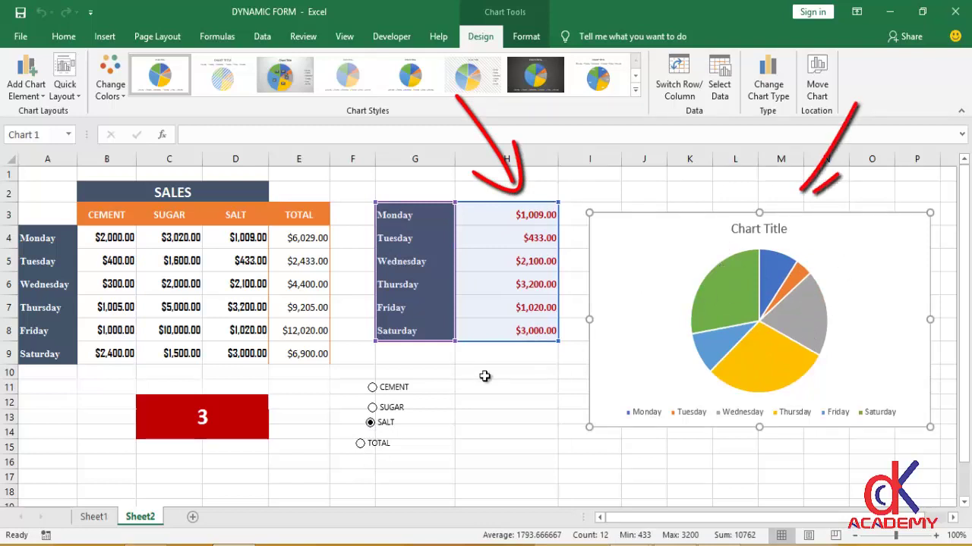
click(372, 388)
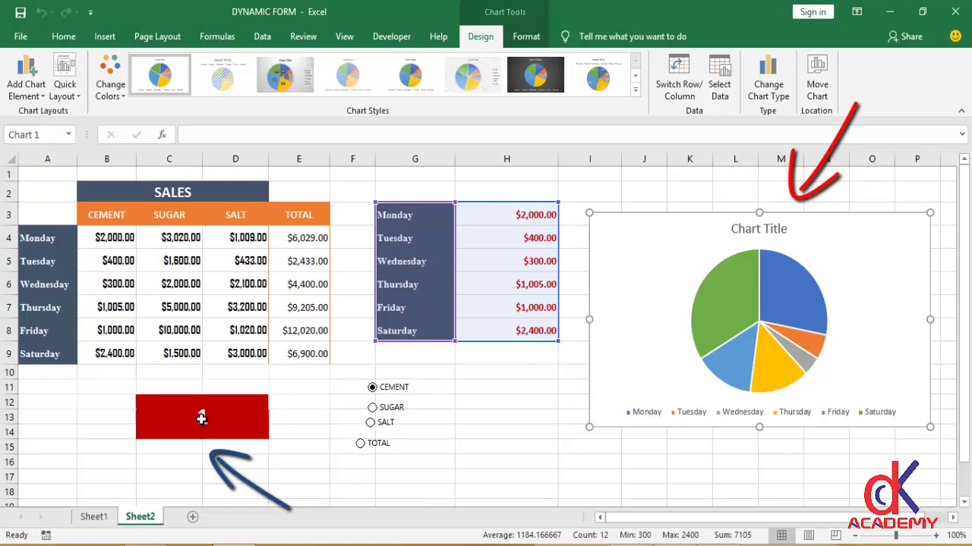
click(534, 217)
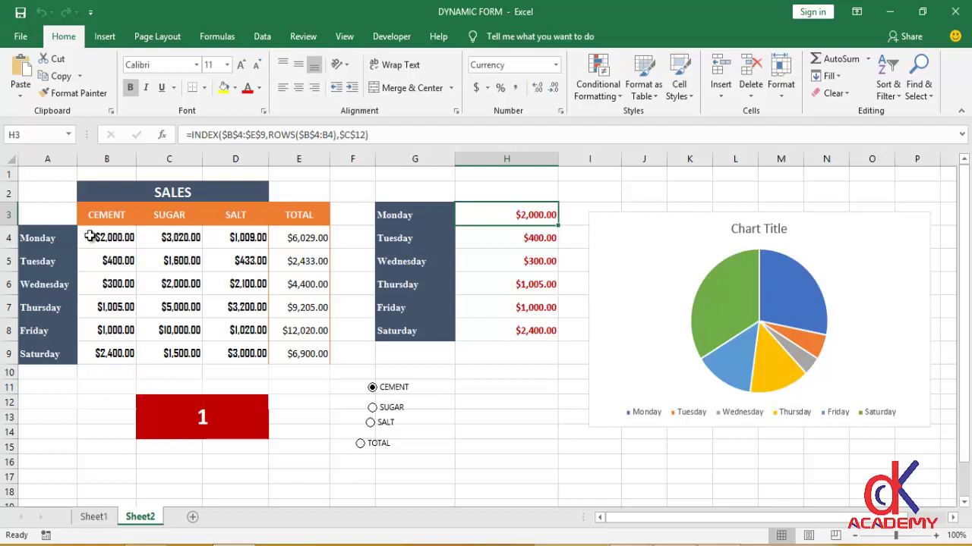
Inspect H3's INDEX formula, then choose SUGAR and SALT so column H starts at $1,009.00.
click(238, 136)
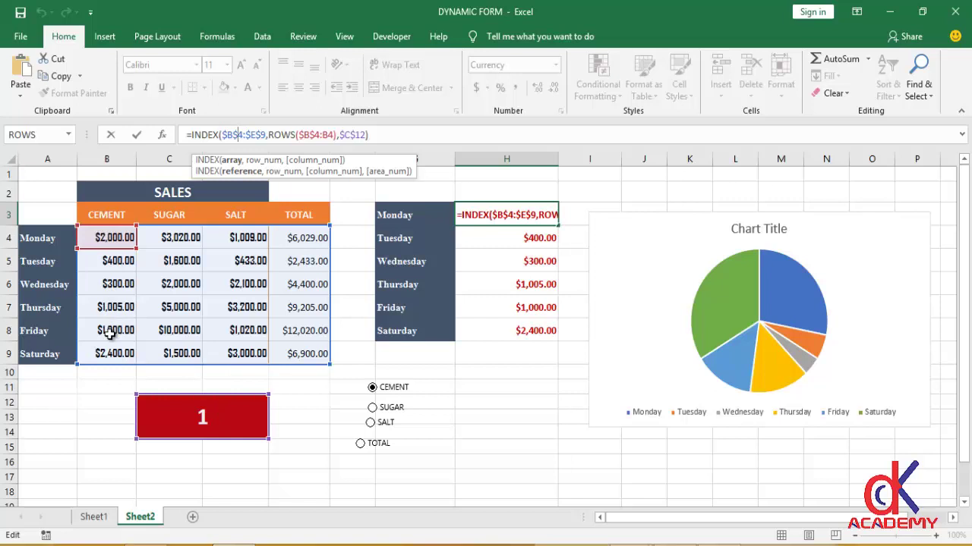
click(373, 408)
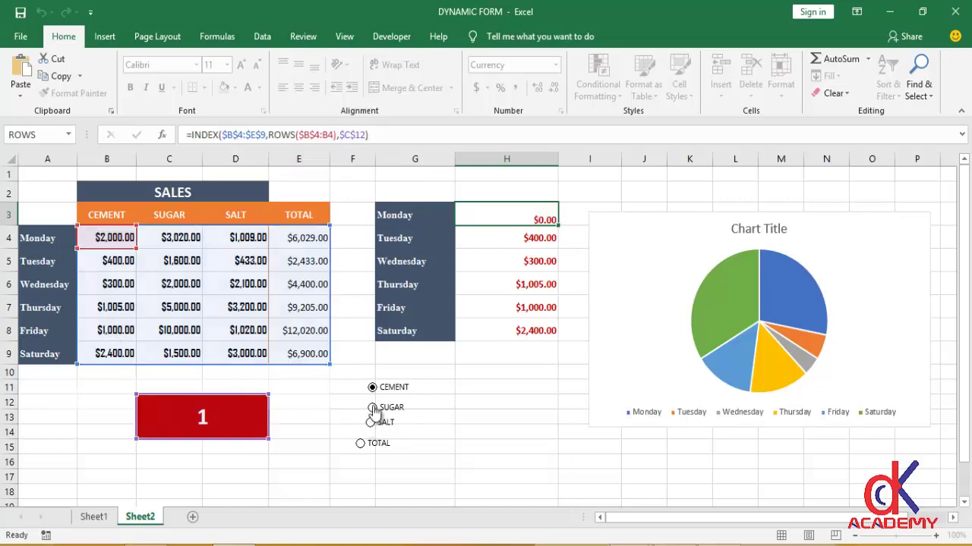
click(373, 408)
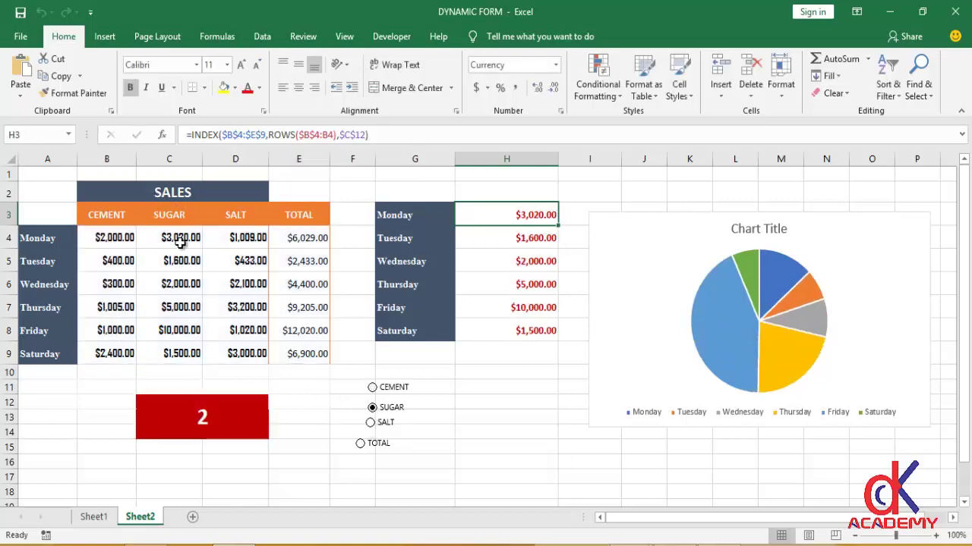
click(369, 422)
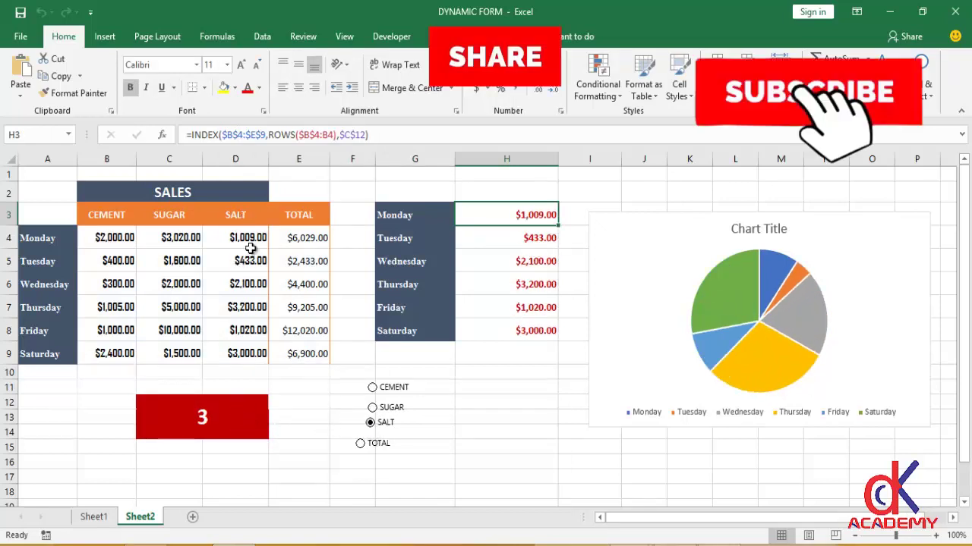
Choose TOTAL so C12 reads 4 and column H and the pie show daily totals from $6,029.00.
click(360, 443)
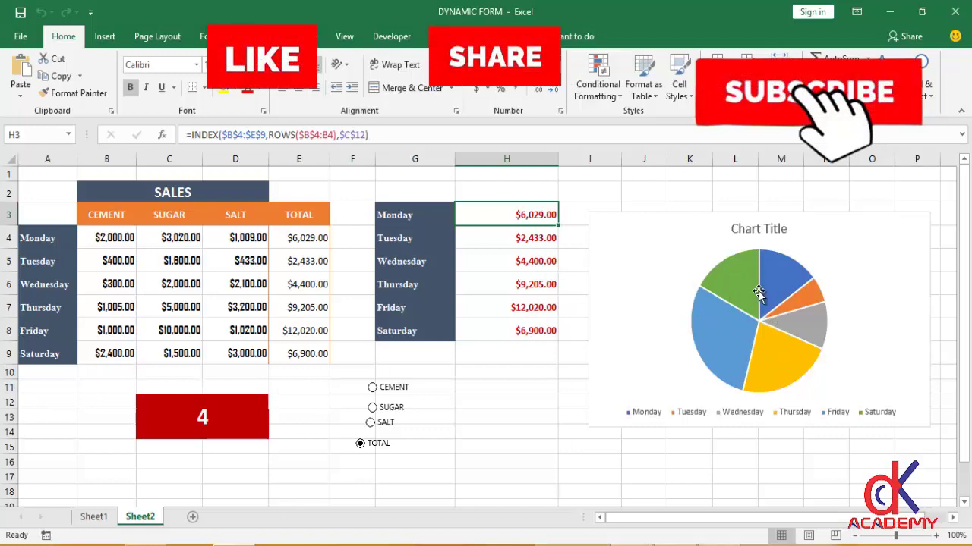
mouse_move(739, 320)
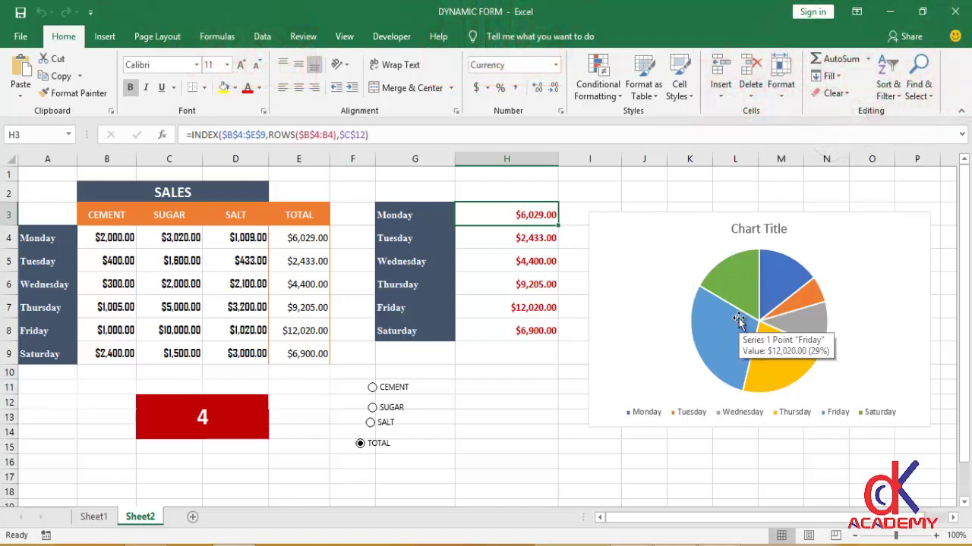